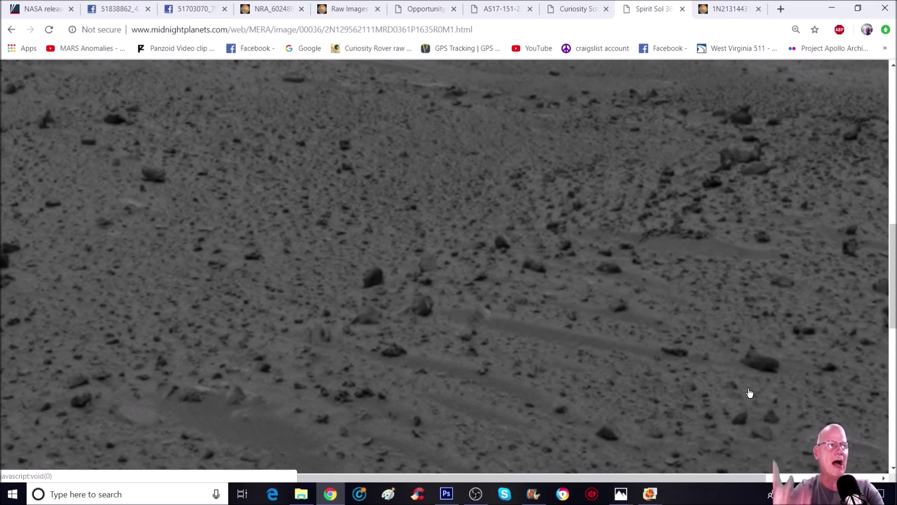
Examine the plain and horizon in the Spirit Sol 36 image and switch to Photoshop.
{"action": "left_click", "coordinate": [413, 242]}
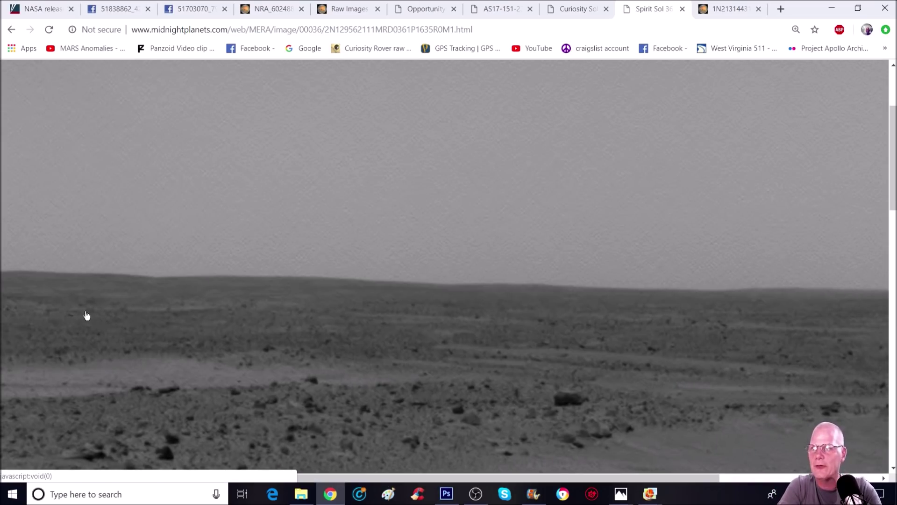
{"action": "left_click_drag", "start_coordinate": [360, 478], "coordinate": [290, 478]}
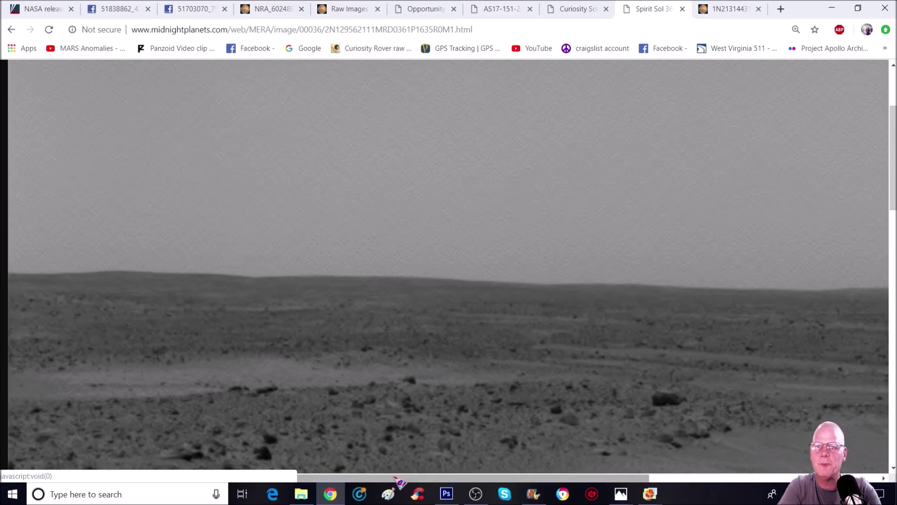
{"action": "scroll", "coordinate": [449, 411], "scroll_direction": "right", "scroll_amount": 3}
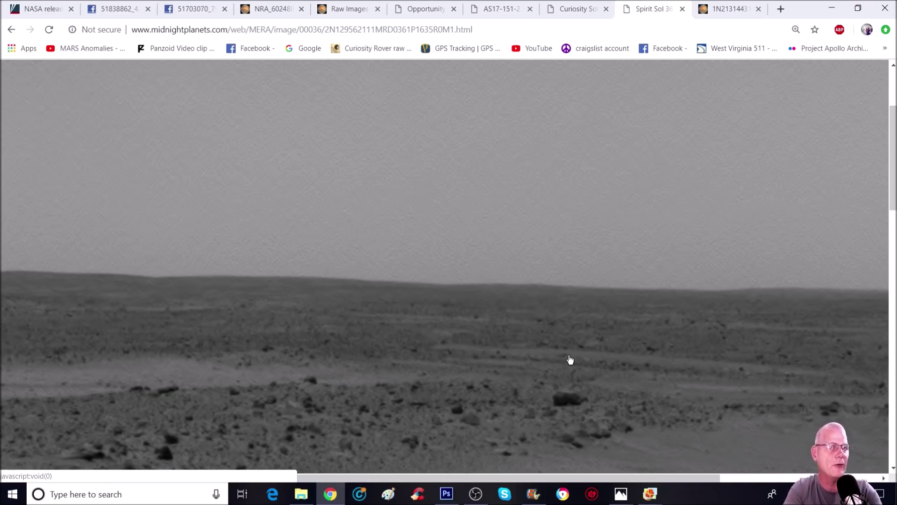
{"action": "key", "text": "alt+Tab"}
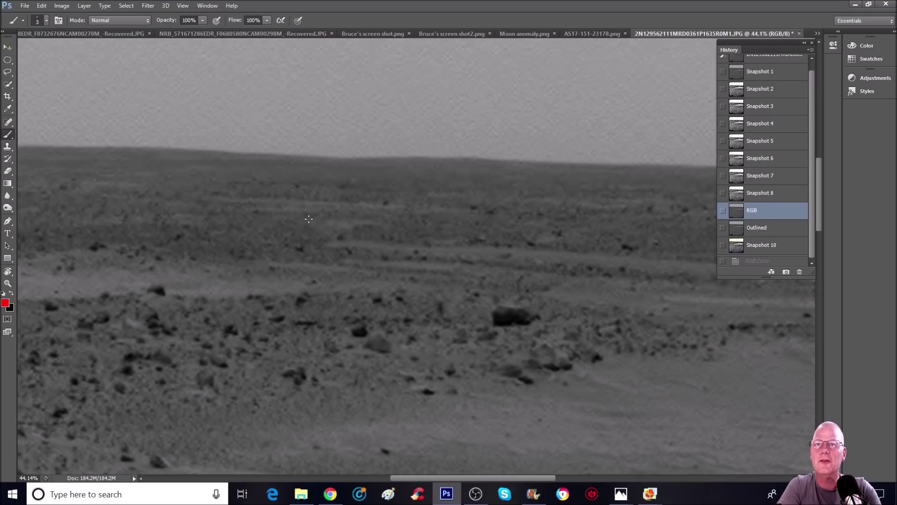
Outline the small box-like structure on the mid-distance plain with red brush strokes.
{"action": "left_click_drag", "start_coordinate": [309, 220], "coordinate": [380, 224]}
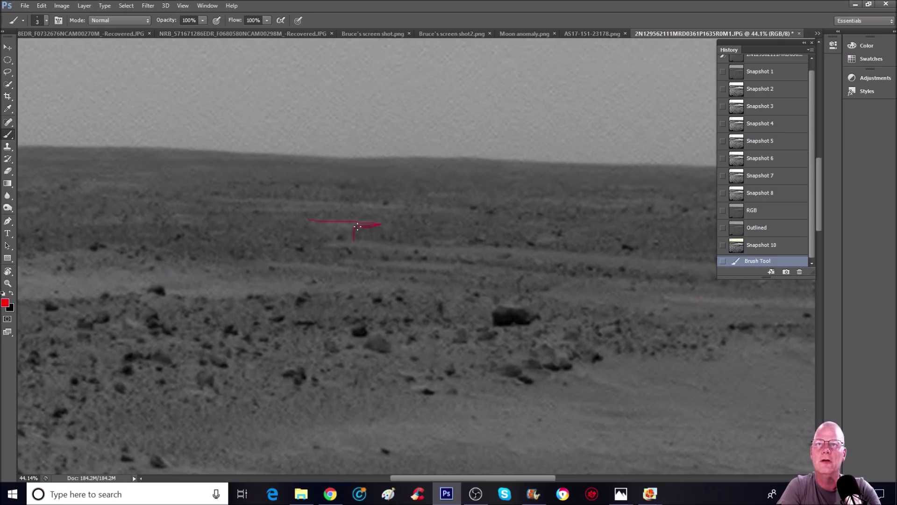
{"action": "left_click_drag", "start_coordinate": [353, 240], "coordinate": [353, 241]}
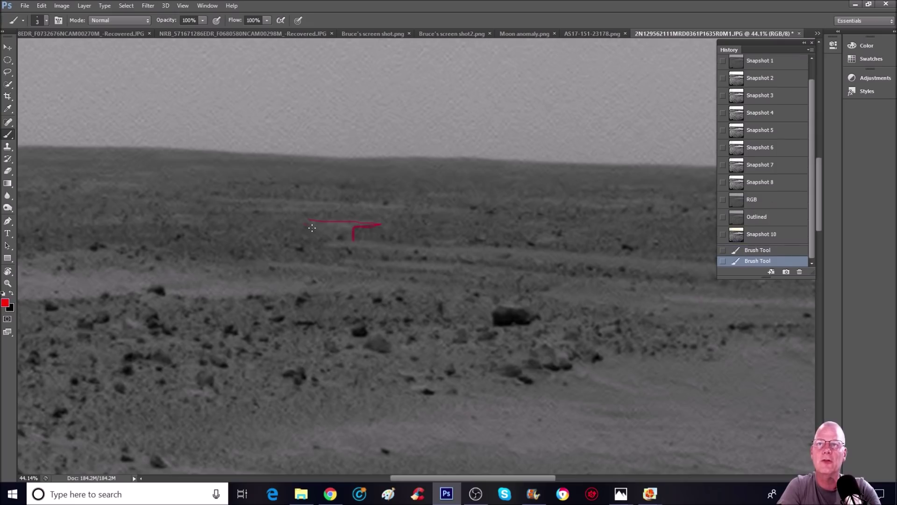
{"action": "left_click_drag", "start_coordinate": [352, 240], "coordinate": [384, 240]}
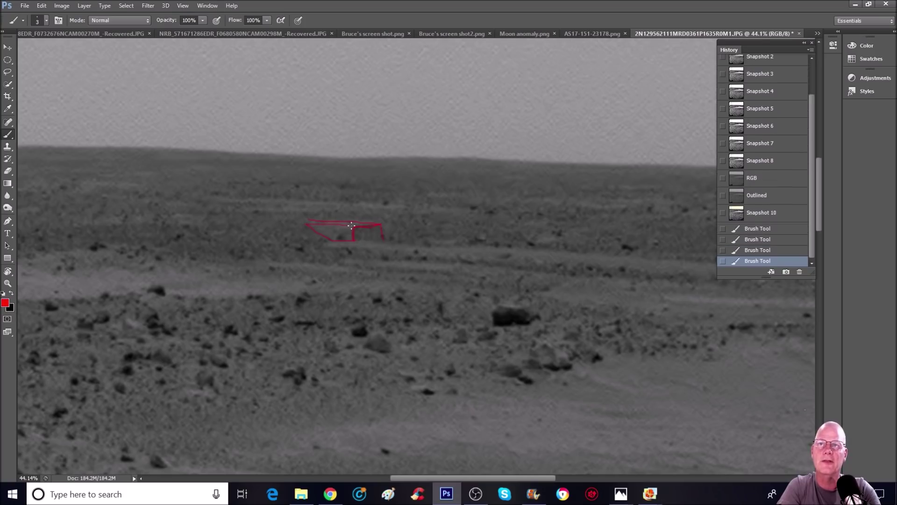
{"action": "left_click_drag", "start_coordinate": [351, 226], "coordinate": [352, 226]}
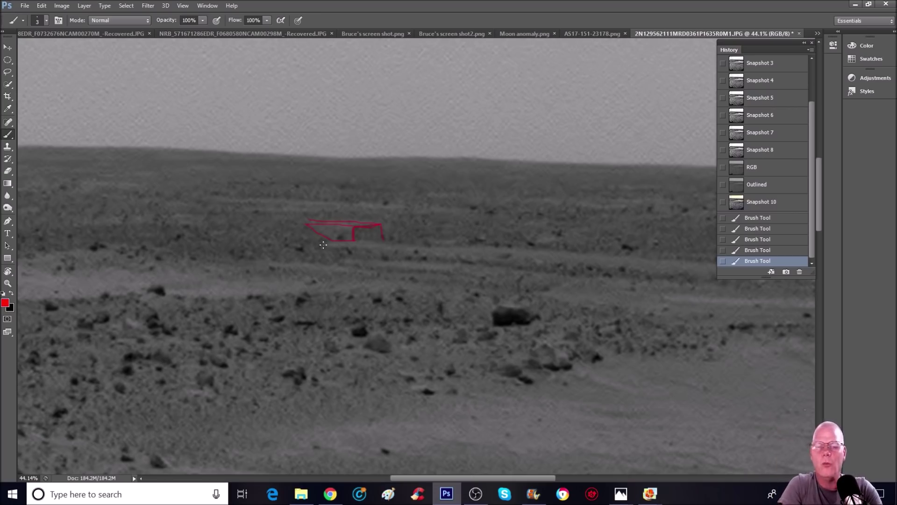
Circle the outlined structure and scribble red zigzags over the terrain on both sides of it.
{"action": "mouse_move", "coordinate": [318, 196]}
{"action": "left_mouse_down"}
{"action": "mouse_move", "coordinate": [318, 269]}
{"action": "mouse_move", "coordinate": [306, 206]}
{"action": "left_mouse_up"}
{"action": "left_click_drag", "start_coordinate": [487, 301], "coordinate": [489, 282]}
{"action": "mouse_move", "coordinate": [651, 182]}
{"action": "left_mouse_down"}
{"action": "mouse_move", "coordinate": [607, 285]}
{"action": "mouse_move", "coordinate": [717, 209]}
{"action": "left_mouse_up"}
{"action": "mouse_move", "coordinate": [168, 210]}
{"action": "left_mouse_down"}
{"action": "mouse_move", "coordinate": [93, 194]}
{"action": "mouse_move", "coordinate": [25, 201]}
{"action": "left_mouse_up"}
{"action": "key", "text": "ctrl+minus"}
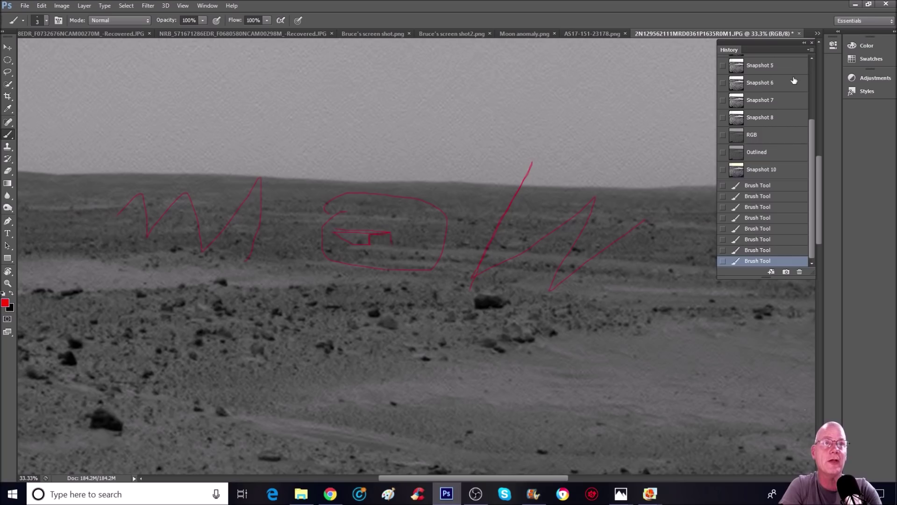
Restore the RGB snapshot to clear the red brush marks from the image.
{"action": "left_click", "coordinate": [769, 136]}
{"action": "key", "text": "ctrl+minus"}
{"action": "key", "text": "ctrl+minus"}
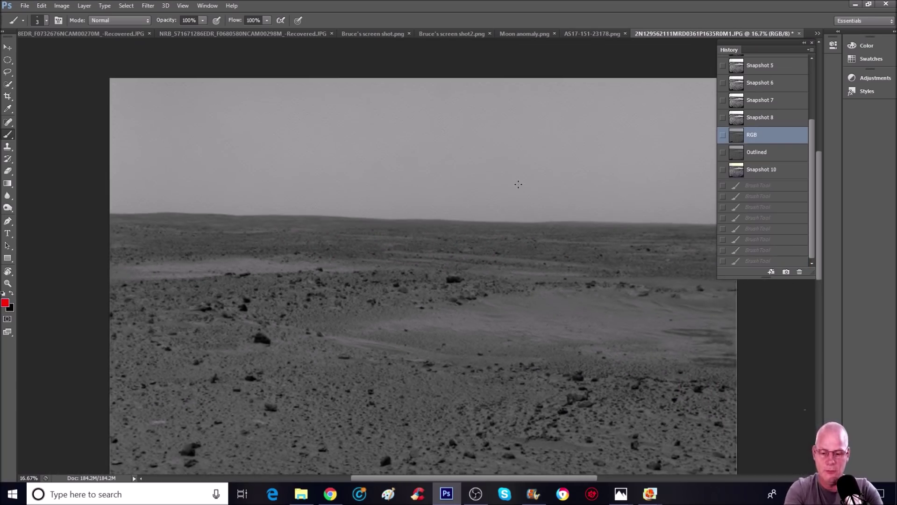
Circle the mid-distance structure and the elongated patch of terrain to its left with the red brush.
{"action": "key", "text": "ctrl+plus"}
{"action": "key", "text": "ctrl+plus"}
{"action": "key", "text": "ctrl+plus"}
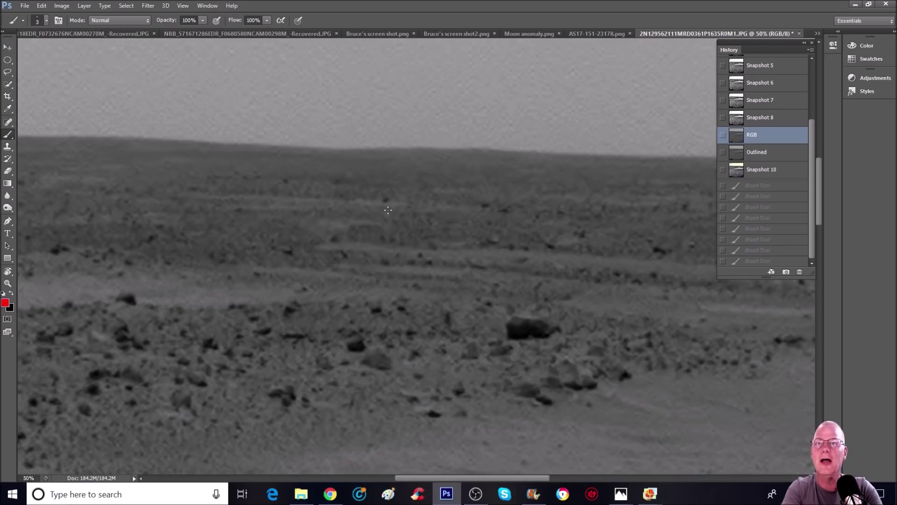
{"action": "mouse_move", "coordinate": [321, 265]}
{"action": "left_mouse_down"}
{"action": "mouse_move", "coordinate": [387, 237]}
{"action": "mouse_move", "coordinate": [346, 200]}
{"action": "mouse_move", "coordinate": [316, 204]}
{"action": "left_mouse_up"}
{"action": "left_click_drag", "start_coordinate": [122, 196], "coordinate": [69, 197]}
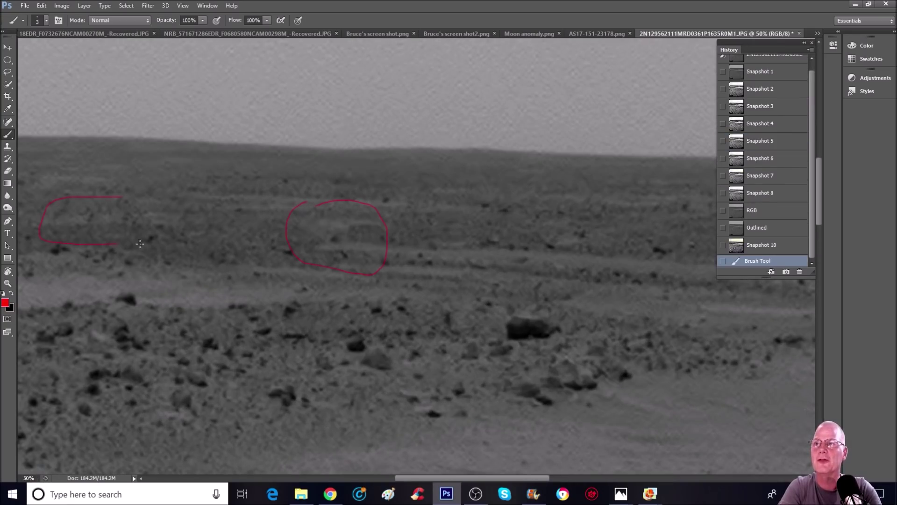
{"action": "left_click_drag", "start_coordinate": [192, 203], "coordinate": [124, 196]}
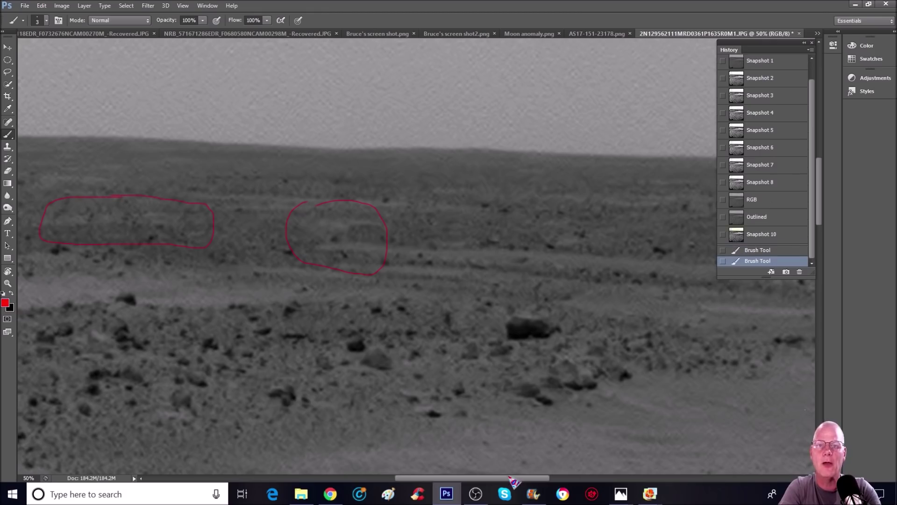
Circle the long stretch of hillside just below the horizon, left of the other two marked areas, in red.
{"action": "scroll", "coordinate": [447, 358], "scroll_direction": "left", "scroll_amount": 5}
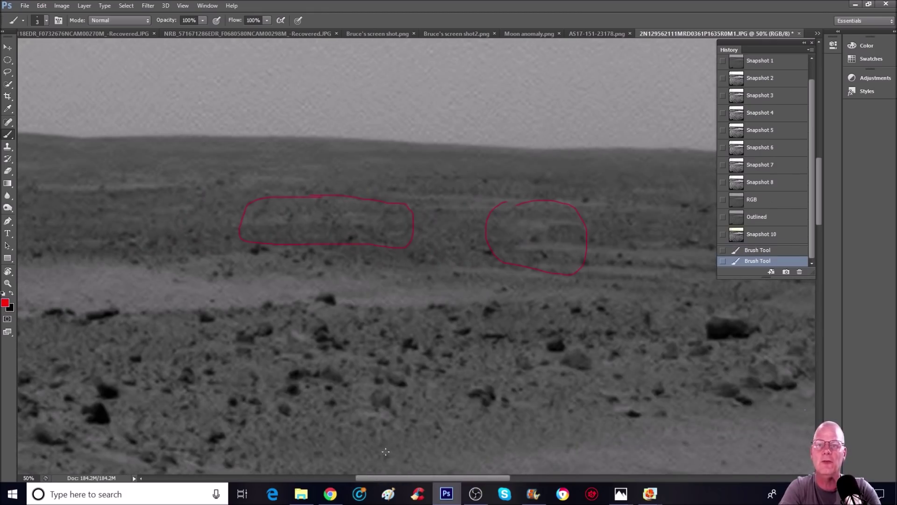
{"action": "scroll", "coordinate": [374, 456], "scroll_direction": "left", "scroll_amount": 5}
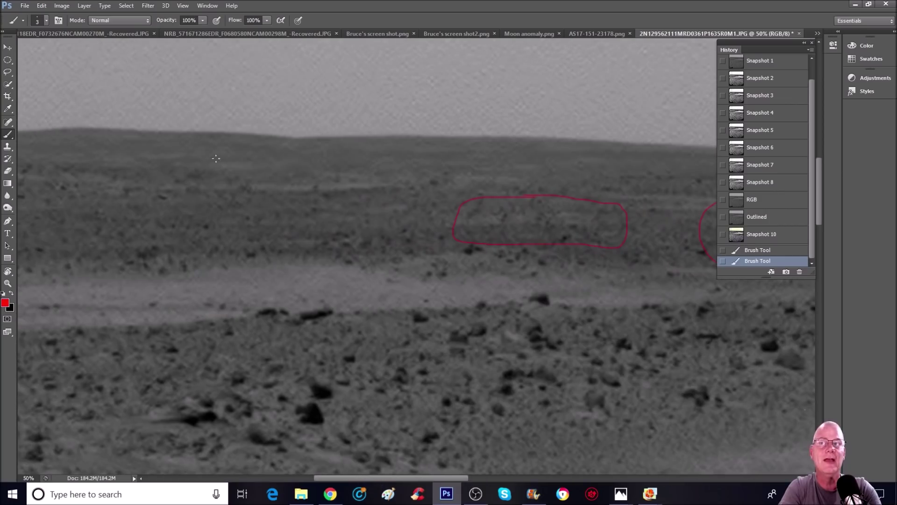
{"action": "mouse_move", "coordinate": [249, 149]}
{"action": "left_mouse_down"}
{"action": "mouse_move", "coordinate": [413, 217]}
{"action": "mouse_move", "coordinate": [190, 220]}
{"action": "mouse_move", "coordinate": [118, 193]}
{"action": "mouse_move", "coordinate": [107, 154]}
{"action": "mouse_move", "coordinate": [231, 153]}
{"action": "mouse_move", "coordinate": [210, 152]}
{"action": "left_mouse_up"}
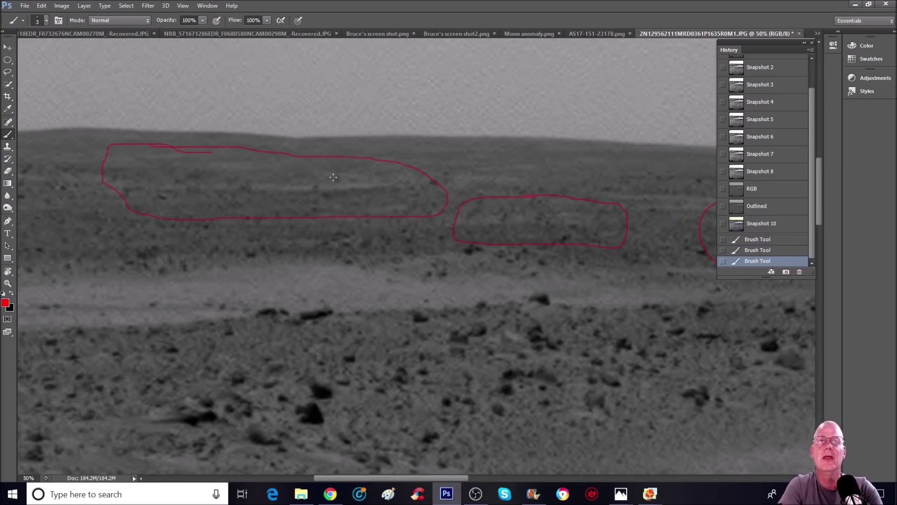
{"action": "key", "text": "ctrl+minus"}
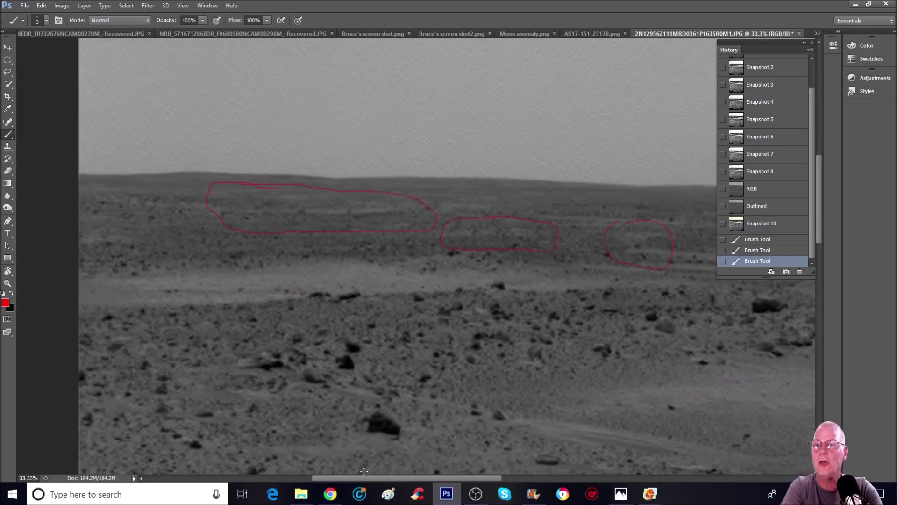
{"action": "left_click_drag", "start_coordinate": [370, 478], "coordinate": [447, 491]}
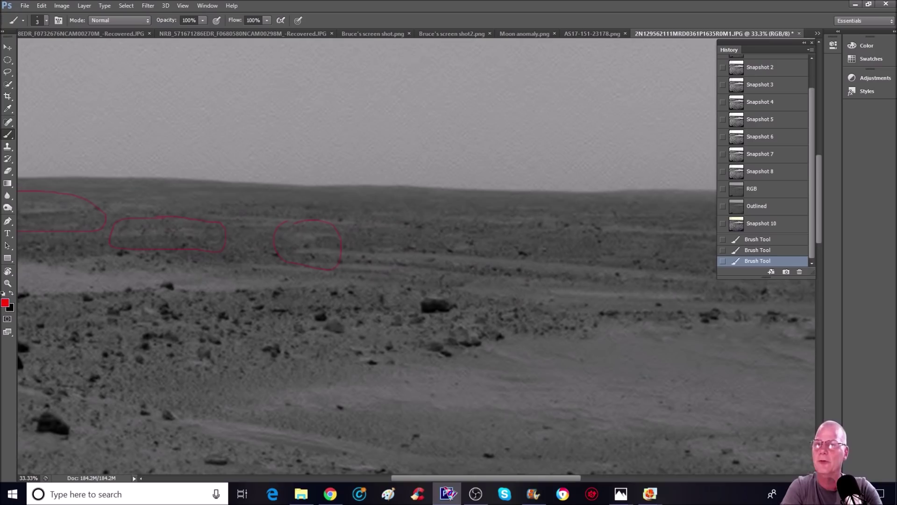
{"action": "mouse_move", "coordinate": [447, 492]}
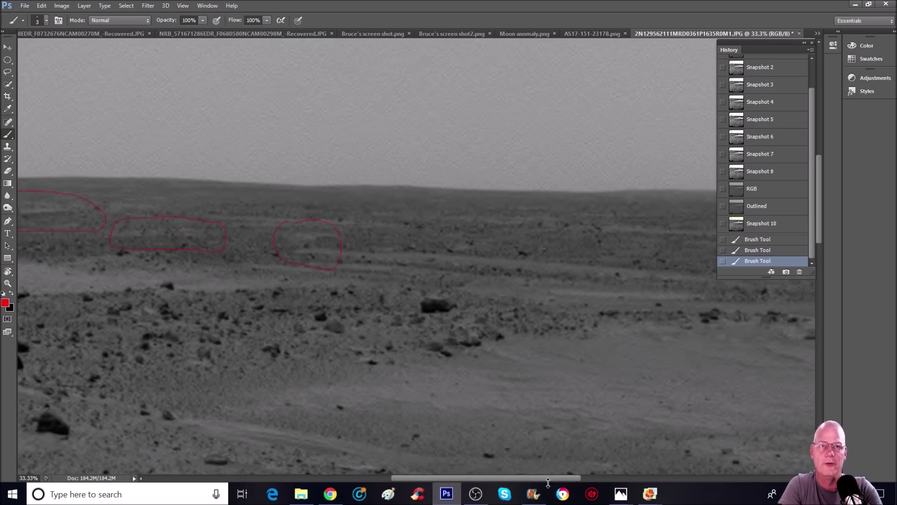
Restore Snapshot 1 to view the unmarked grayscale image of the wider terrain.
{"action": "scroll", "coordinate": [734, 163], "scroll_direction": "up", "scroll_amount": 5}
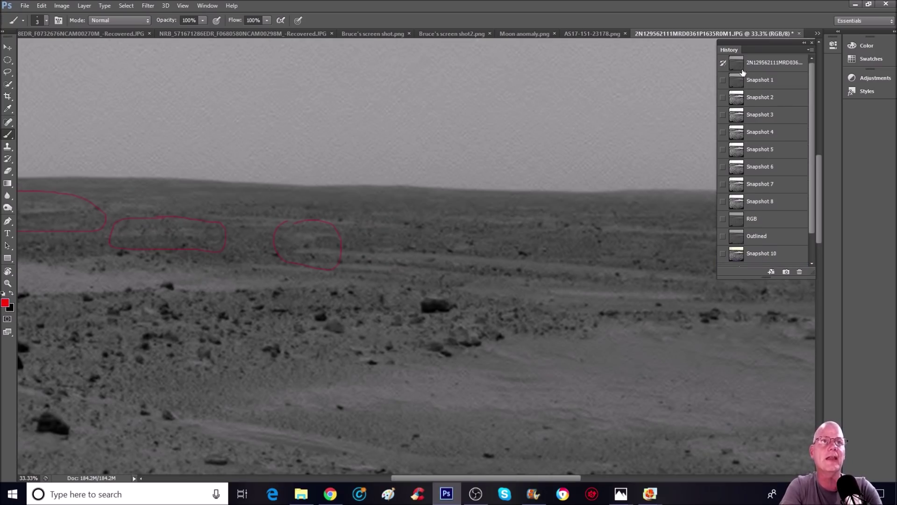
{"action": "left_click", "coordinate": [754, 83]}
{"action": "left_click_drag", "start_coordinate": [557, 478], "coordinate": [516, 486]}
{"action": "key", "text": "ctrl+minus"}
{"action": "key", "text": "ctrl+minus"}
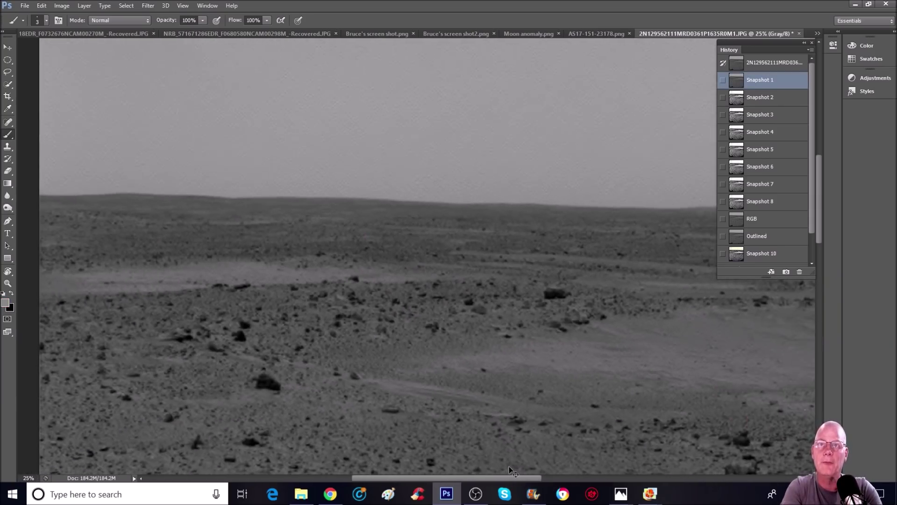
{"action": "left_click_drag", "start_coordinate": [509, 477], "coordinate": [533, 479]}
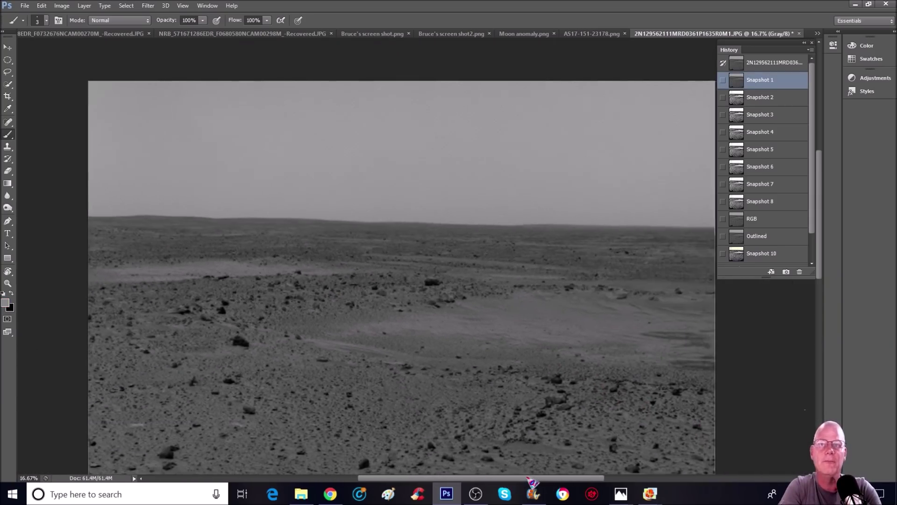
Load the high-contrast Snapshot 2 and draw a red circle around the mid-distance structure.
{"action": "left_click", "coordinate": [770, 98]}
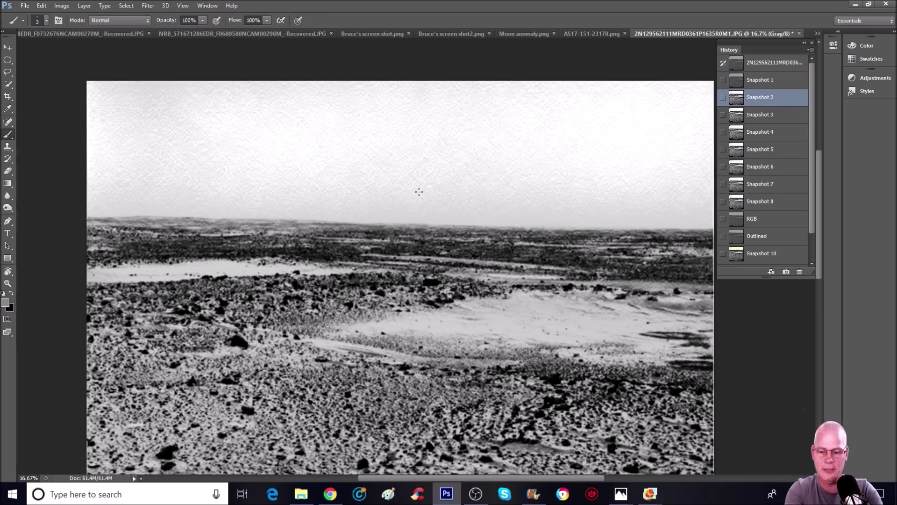
{"action": "key", "text": "ctrl+plus"}
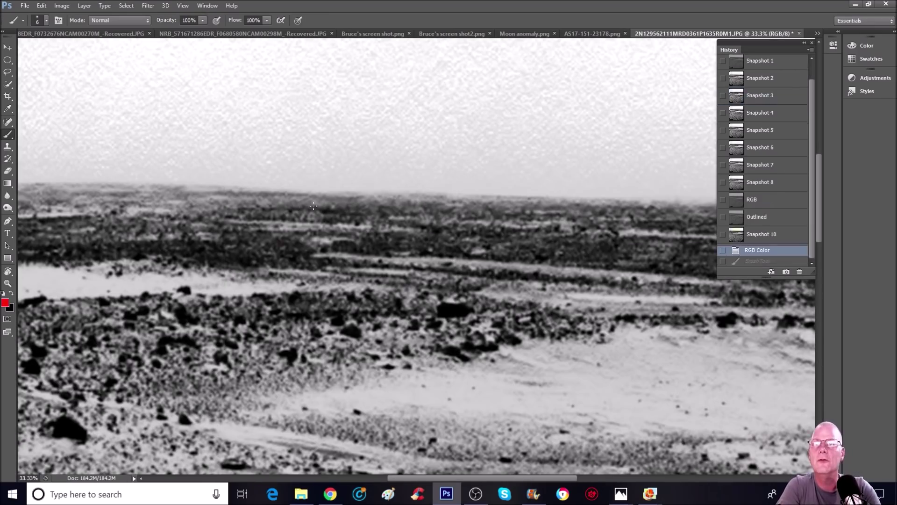
{"action": "mouse_move", "coordinate": [305, 200]}
{"action": "left_mouse_down"}
{"action": "mouse_move", "coordinate": [268, 206]}
{"action": "mouse_move", "coordinate": [279, 299]}
{"action": "left_mouse_up"}
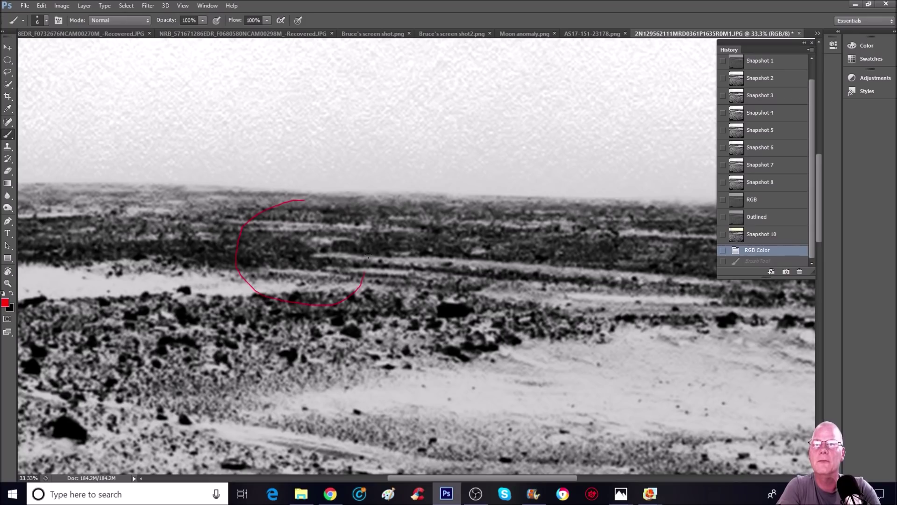
{"action": "left_click_drag", "start_coordinate": [340, 206], "coordinate": [303, 200]}
Trace the structure's roof line, walls and small openings inside the circle with the red brush.
{"action": "left_click_drag", "start_coordinate": [318, 235], "coordinate": [350, 237]}
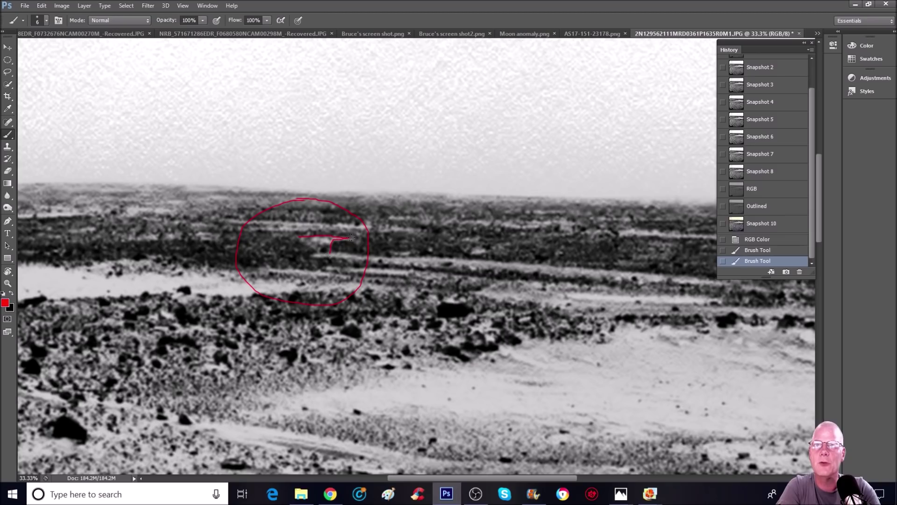
{"action": "left_click_drag", "start_coordinate": [359, 239], "coordinate": [358, 252]}
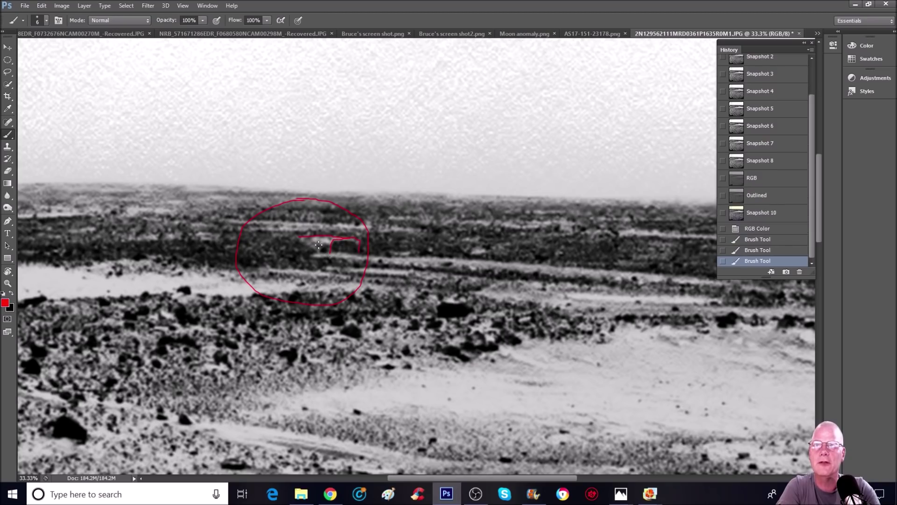
{"action": "key", "text": "ctrl+plus"}
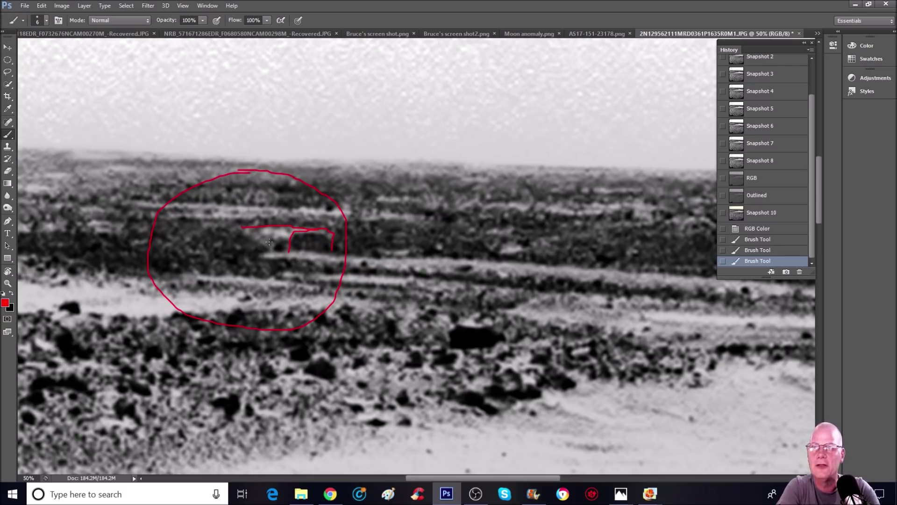
{"action": "left_click_drag", "start_coordinate": [267, 250], "coordinate": [268, 251]}
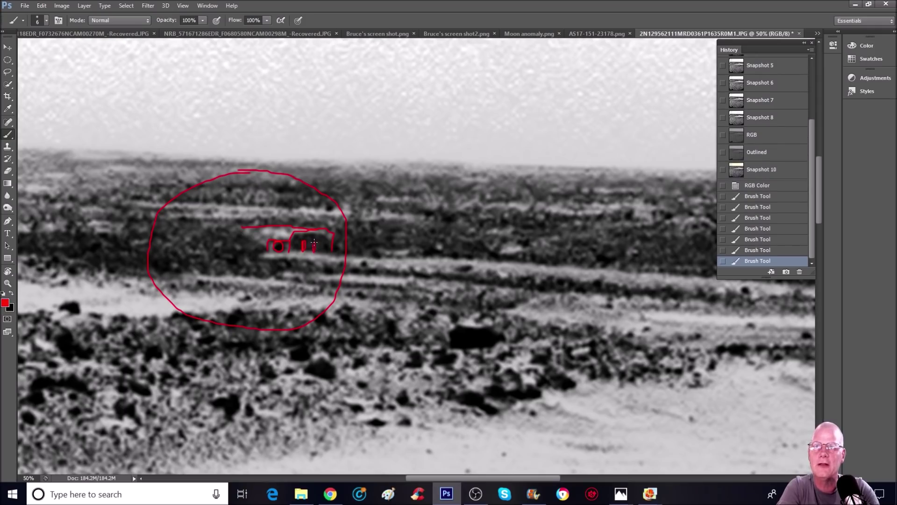
{"action": "left_click_drag", "start_coordinate": [321, 242], "coordinate": [316, 248]}
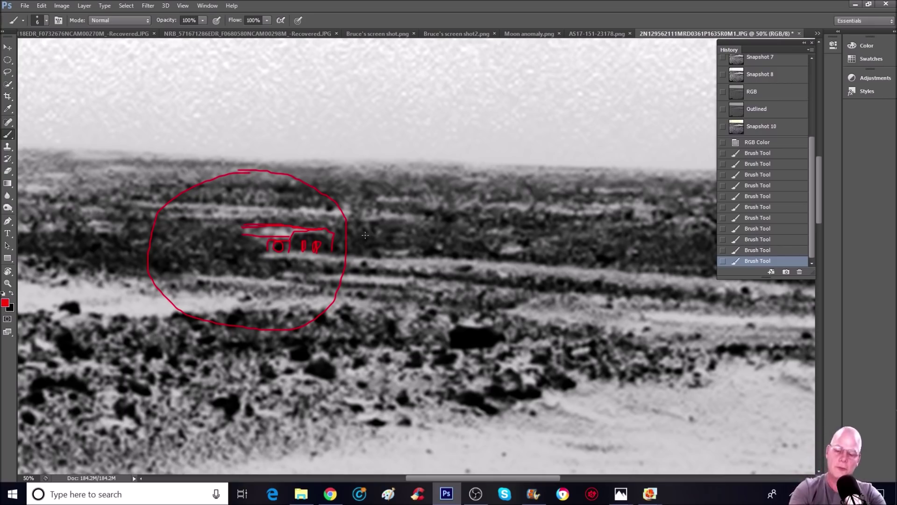
Load Snapshot 2 again and circle the wide hillside area below the left part of the horizon in red.
{"action": "key", "text": "ctrl+minus"}
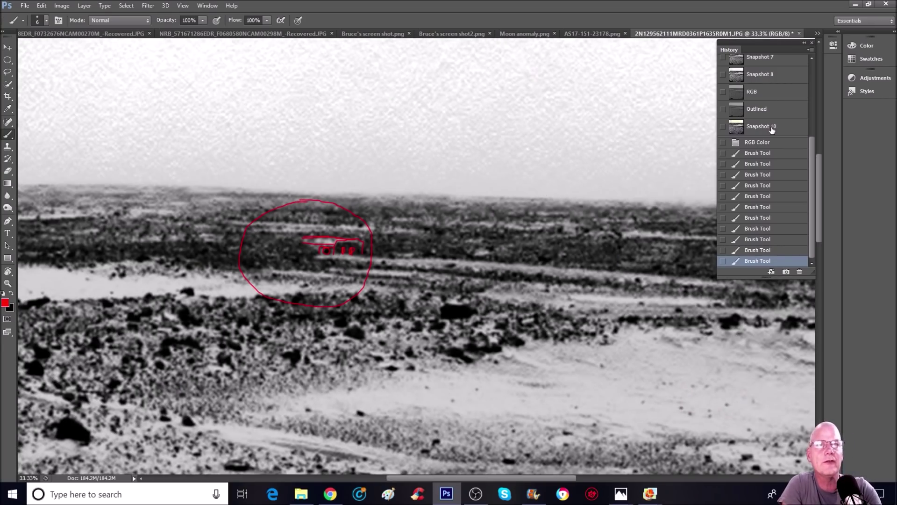
{"action": "scroll", "coordinate": [772, 128], "scroll_direction": "up", "scroll_amount": 6}
{"action": "left_click", "coordinate": [779, 97]}
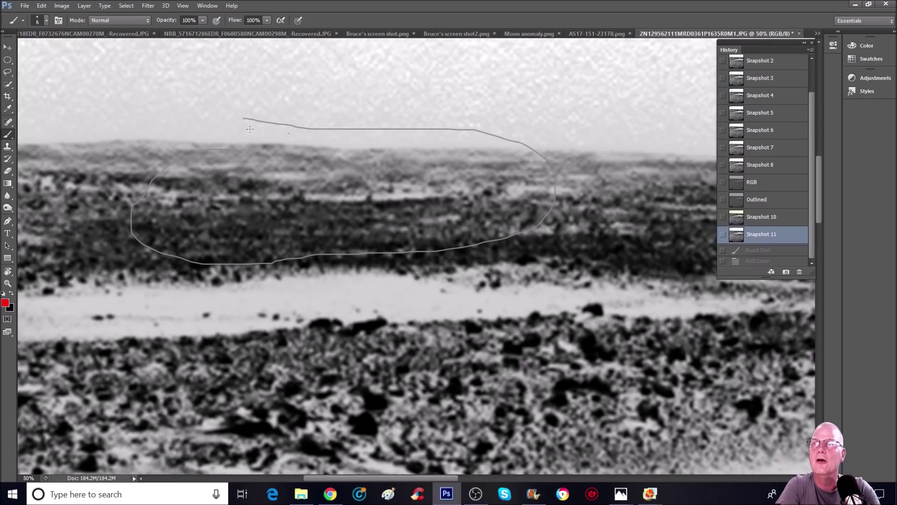
{"action": "mouse_move", "coordinate": [288, 133]}
{"action": "left_mouse_down"}
{"action": "mouse_move", "coordinate": [137, 134]}
{"action": "mouse_move", "coordinate": [110, 157]}
{"action": "mouse_move", "coordinate": [105, 226]}
{"action": "mouse_move", "coordinate": [125, 245]}
{"action": "mouse_move", "coordinate": [310, 255]}
{"action": "mouse_move", "coordinate": [469, 246]}
{"action": "mouse_move", "coordinate": [551, 205]}
{"action": "mouse_move", "coordinate": [507, 139]}
{"action": "mouse_move", "coordinate": [219, 124]}
{"action": "left_mouse_up"}
Mark the bright horizontal line across the circled hillside with three red dashes.
{"action": "left_click_drag", "start_coordinate": [380, 197], "coordinate": [444, 192]}
{"action": "left_click_drag", "start_coordinate": [305, 198], "coordinate": [364, 195]}
{"action": "left_click_drag", "start_coordinate": [256, 194], "coordinate": [283, 195]}
Circle the small feature at the left end of the dashes and trace its shape in red.
{"action": "mouse_move", "coordinate": [204, 185]}
{"action": "left_mouse_down"}
{"action": "mouse_move", "coordinate": [251, 225]}
{"action": "mouse_move", "coordinate": [228, 176]}
{"action": "left_mouse_up"}
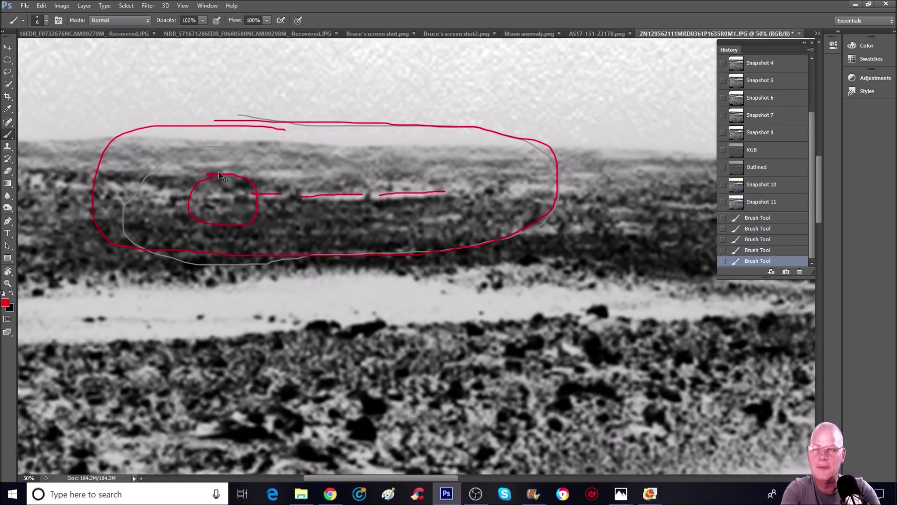
{"action": "key", "text": "ctrl+plus"}
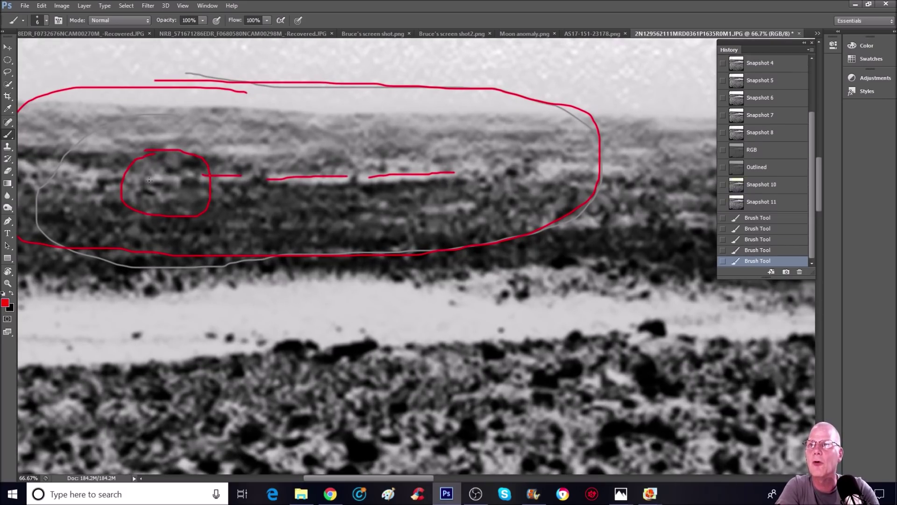
{"action": "mouse_move", "coordinate": [155, 182]}
{"action": "left_mouse_down"}
{"action": "mouse_move", "coordinate": [198, 185]}
{"action": "mouse_move", "coordinate": [145, 177]}
{"action": "left_mouse_up"}
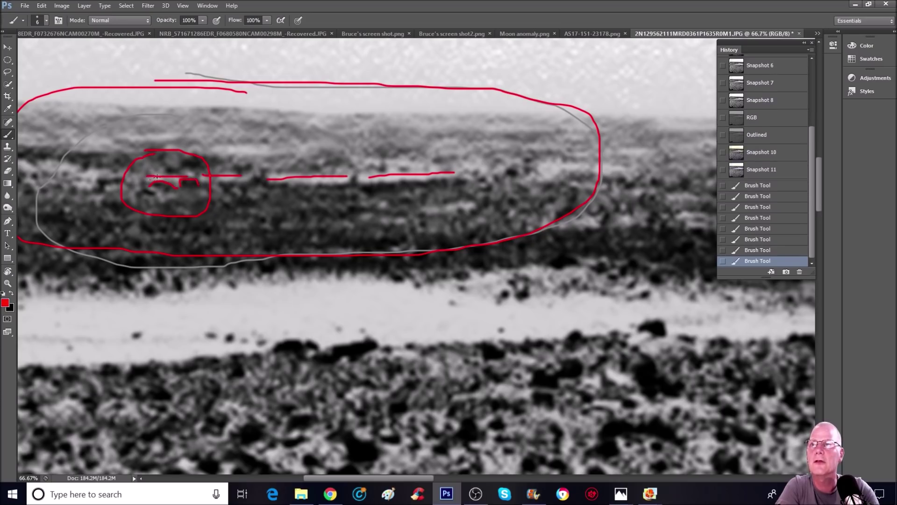
Outline the long narrow bright area directly left of the small circled feature in red.
{"action": "key", "text": "ctrl+minus"}
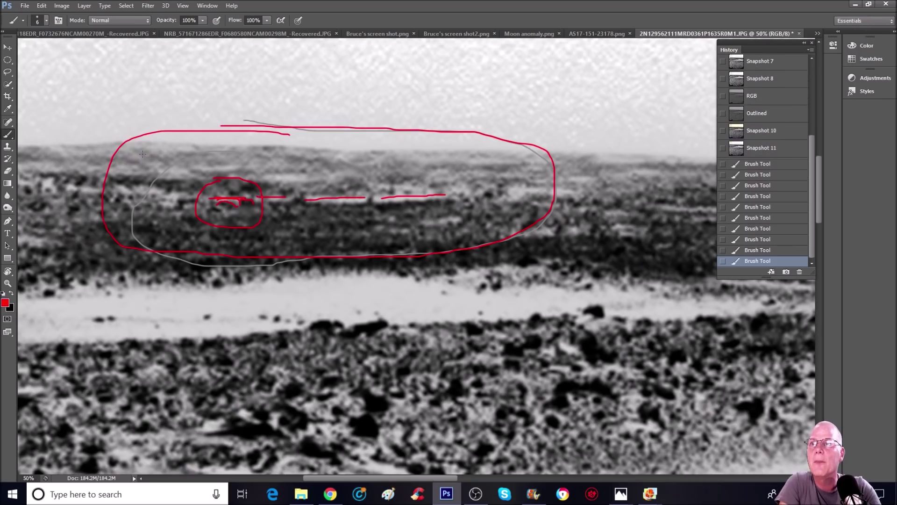
{"action": "left_click_drag", "start_coordinate": [142, 216], "coordinate": [189, 184]}
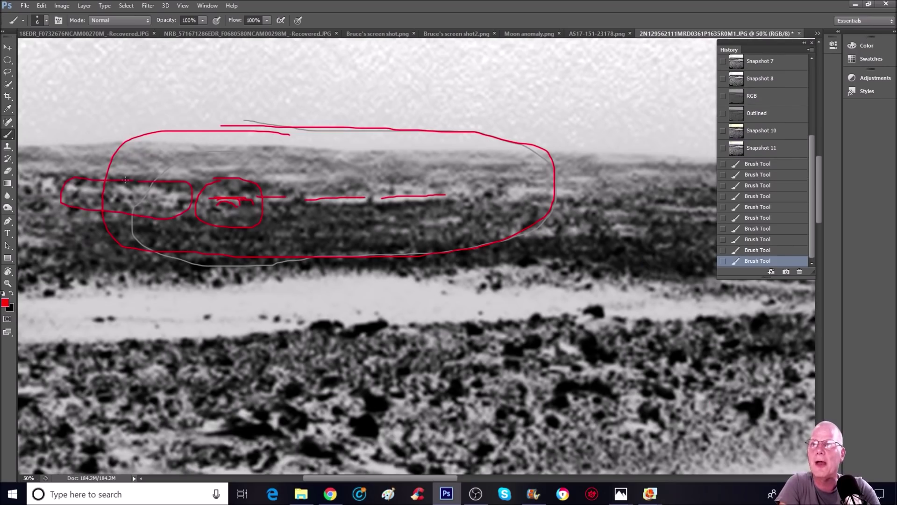
{"action": "key", "text": "ctrl+plus"}
{"action": "key", "text": "ctrl+minus"}
{"action": "key", "text": "ctrl+minus"}
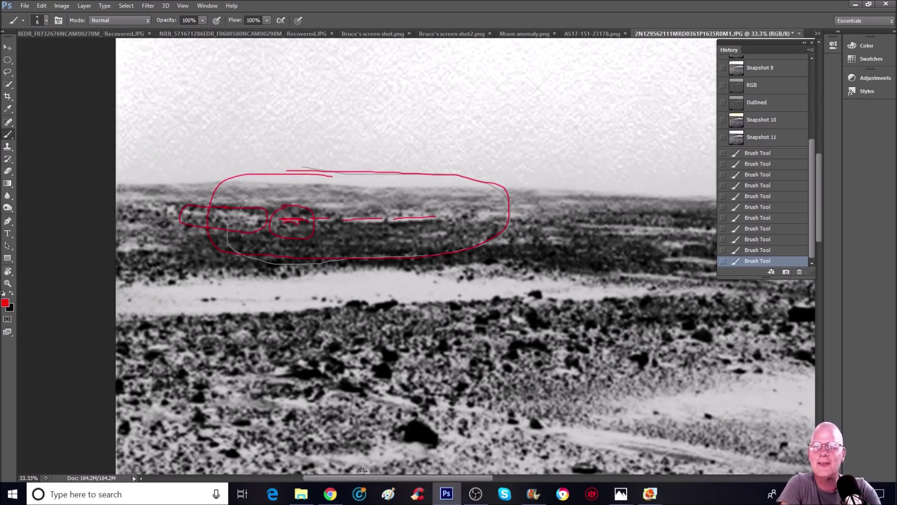
{"action": "left_click_drag", "start_coordinate": [371, 477], "coordinate": [402, 478]}
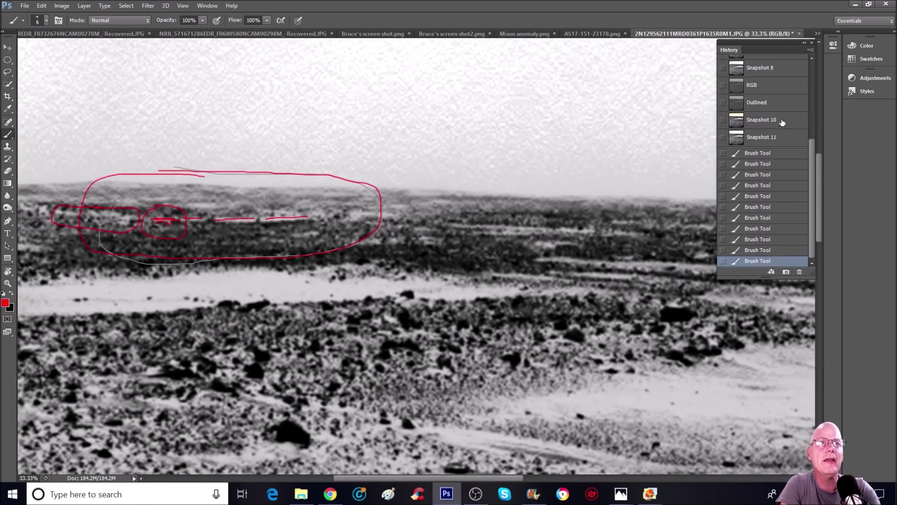
On Snapshot 11, circle the bright feature on the dark hillside in red and outline the row of small block shapes left of it.
{"action": "left_click", "coordinate": [780, 137]}
{"action": "key", "text": "ctrl+plus"}
{"action": "mouse_move", "coordinate": [616, 213]}
{"action": "left_mouse_down"}
{"action": "mouse_move", "coordinate": [574, 230]}
{"action": "mouse_move", "coordinate": [577, 264]}
{"action": "left_mouse_up"}
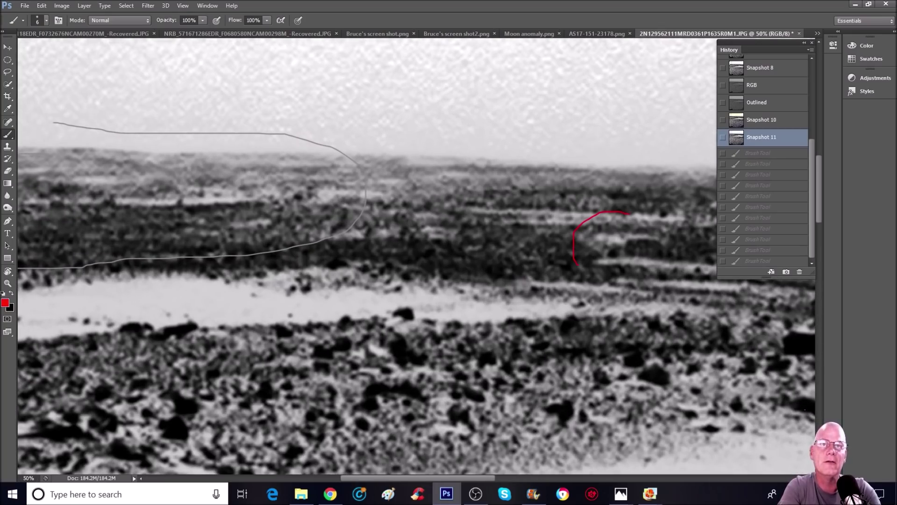
{"action": "left_click_drag", "start_coordinate": [664, 231], "coordinate": [605, 216]}
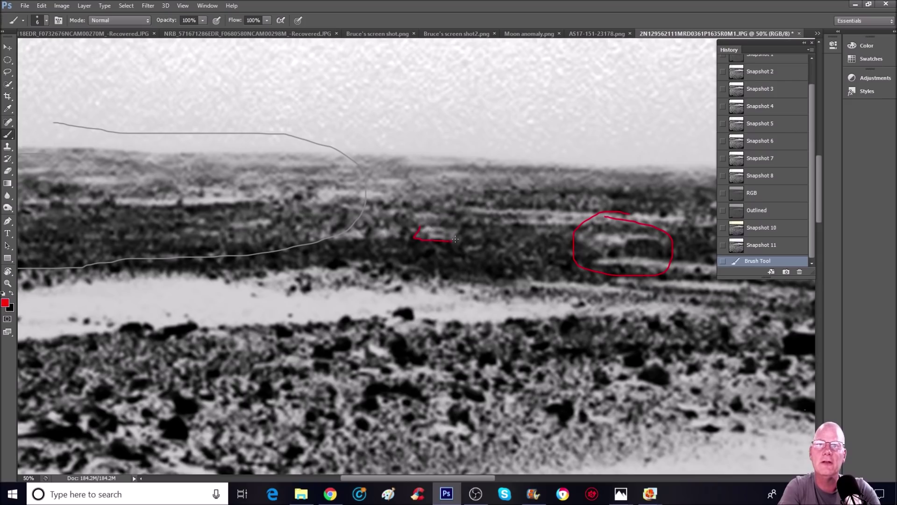
{"action": "mouse_move", "coordinate": [427, 226]}
{"action": "left_mouse_down"}
{"action": "mouse_move", "coordinate": [407, 244]}
{"action": "mouse_move", "coordinate": [406, 234]}
{"action": "mouse_move", "coordinate": [376, 242]}
{"action": "mouse_move", "coordinate": [397, 238]}
{"action": "mouse_move", "coordinate": [400, 228]}
{"action": "mouse_move", "coordinate": [376, 225]}
{"action": "mouse_move", "coordinate": [370, 213]}
{"action": "mouse_move", "coordinate": [363, 248]}
{"action": "mouse_move", "coordinate": [360, 224]}
{"action": "mouse_move", "coordinate": [324, 223]}
{"action": "mouse_move", "coordinate": [324, 242]}
{"action": "mouse_move", "coordinate": [353, 242]}
{"action": "mouse_move", "coordinate": [357, 220]}
{"action": "left_mouse_up"}
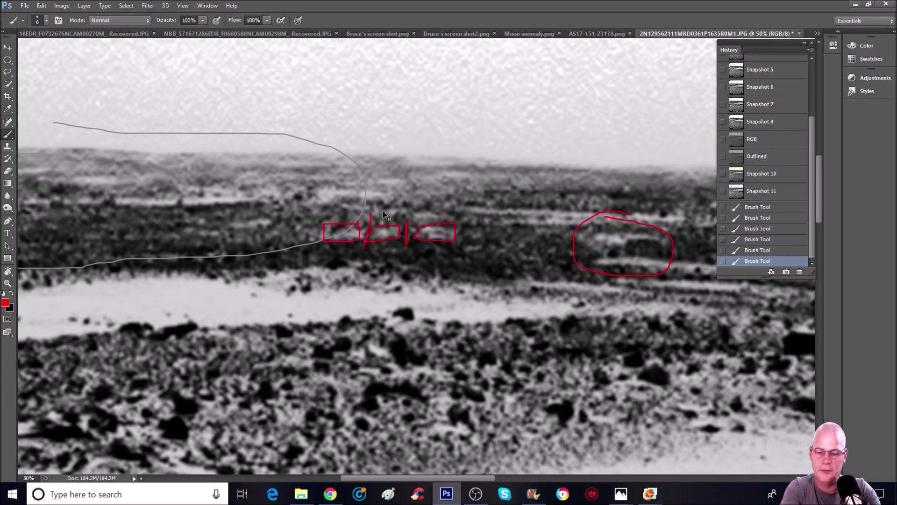
Compare Snapshots 2 and 3 of the hillside and leave Snapshot 3 loaded.
{"action": "key", "text": "ctrl+minus"}
{"action": "key", "text": "ctrl+minus"}
{"action": "scroll", "coordinate": [768, 95], "scroll_direction": "up", "scroll_amount": 3}
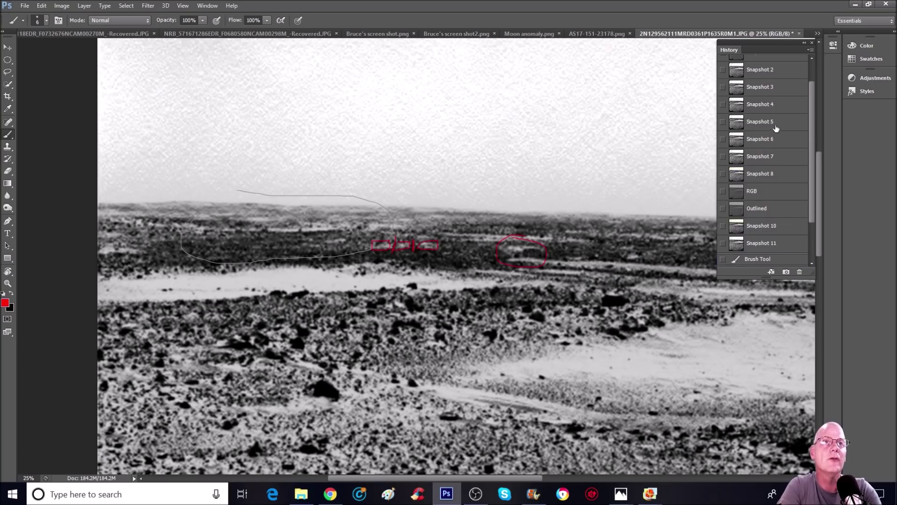
{"action": "scroll", "coordinate": [781, 93], "scroll_direction": "up", "scroll_amount": 2}
{"action": "left_click", "coordinate": [783, 115]}
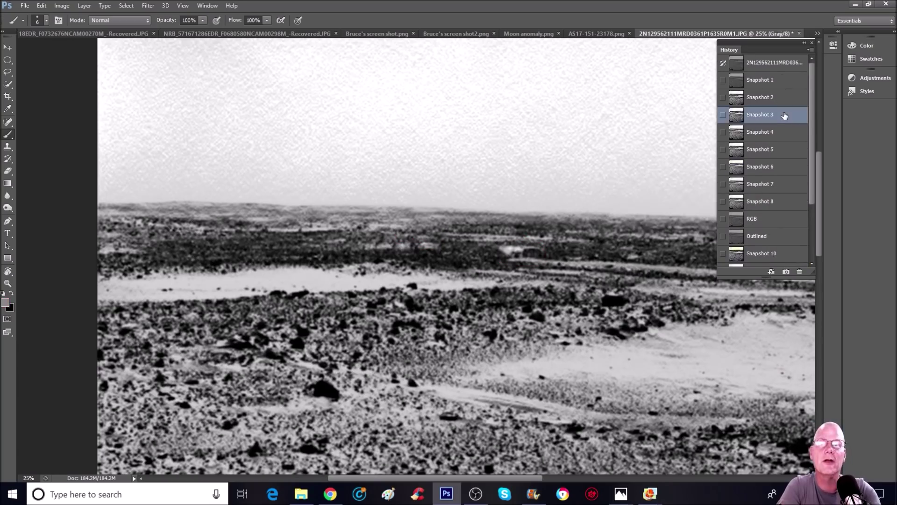
{"action": "left_click", "coordinate": [781, 98]}
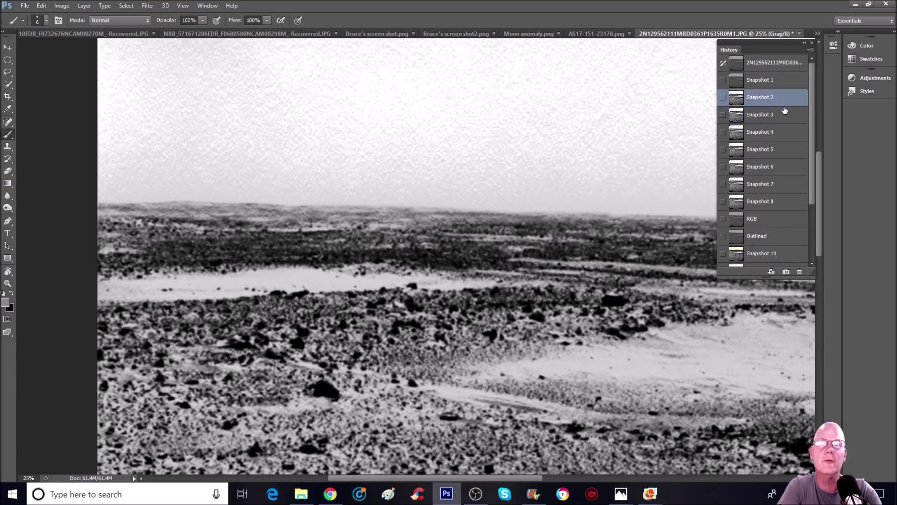
{"action": "left_click", "coordinate": [784, 114]}
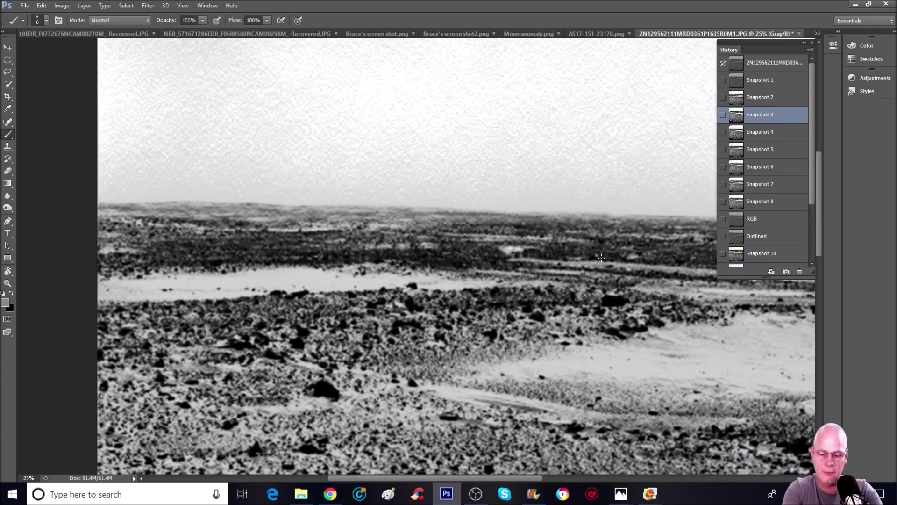
Convert the image to RGB Color and circle the bright feature on the dark hillside in red.
{"action": "key", "text": "ctrl+plus"}
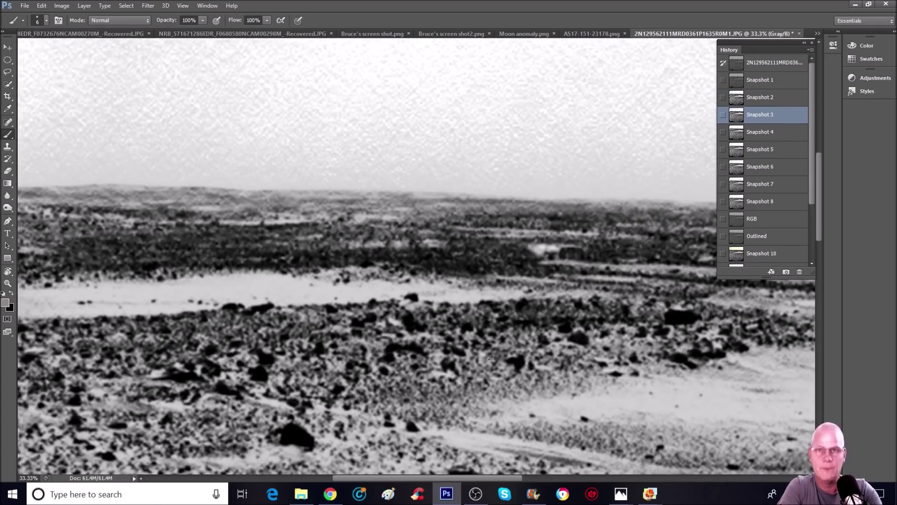
{"action": "scroll", "coordinate": [444, 440], "scroll_direction": "right", "scroll_amount": 5}
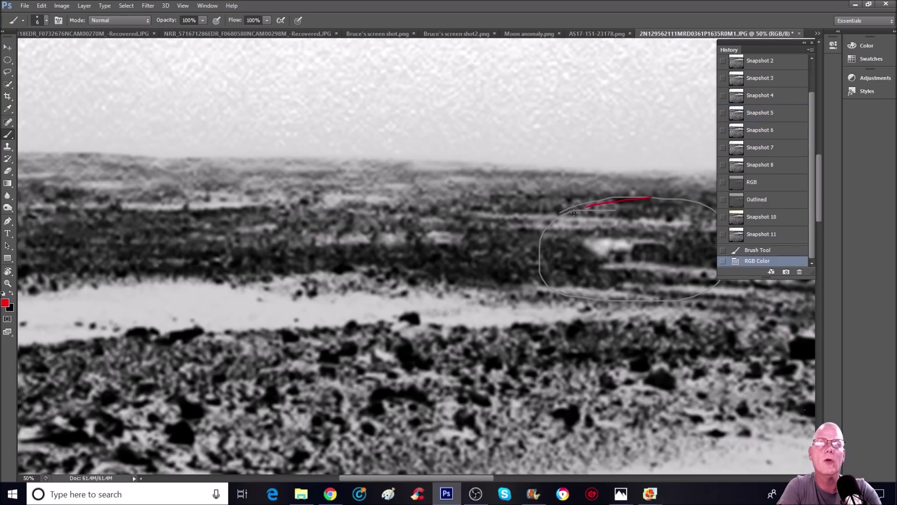
{"action": "mouse_move", "coordinate": [574, 213]}
{"action": "left_mouse_down"}
{"action": "mouse_move", "coordinate": [564, 282]}
{"action": "mouse_move", "coordinate": [648, 293]}
{"action": "mouse_move", "coordinate": [696, 258]}
{"action": "left_mouse_up"}
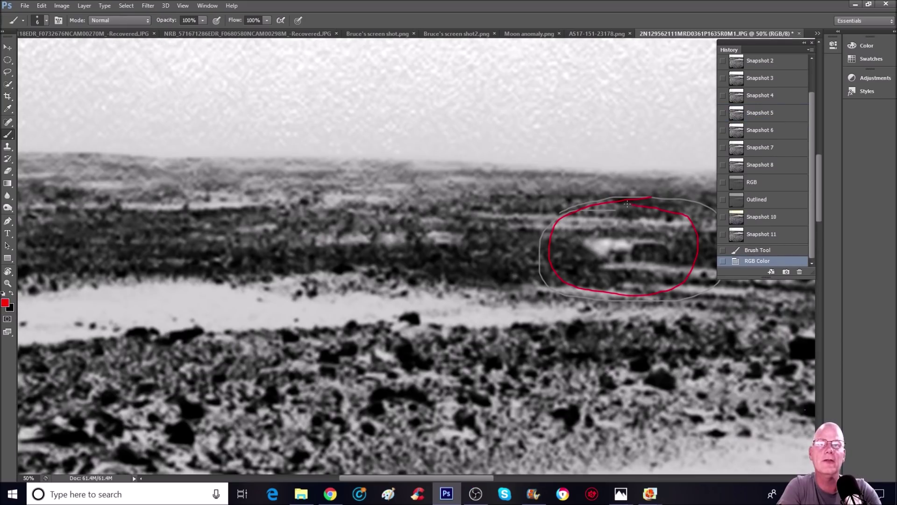
Outline the wider area left of the circled feature in red and mark its three bright spots with dashes.
{"action": "mouse_move", "coordinate": [388, 206]}
{"action": "left_mouse_down"}
{"action": "mouse_move", "coordinate": [309, 197]}
{"action": "mouse_move", "coordinate": [232, 233]}
{"action": "mouse_move", "coordinate": [235, 264]}
{"action": "mouse_move", "coordinate": [460, 284]}
{"action": "left_mouse_up"}
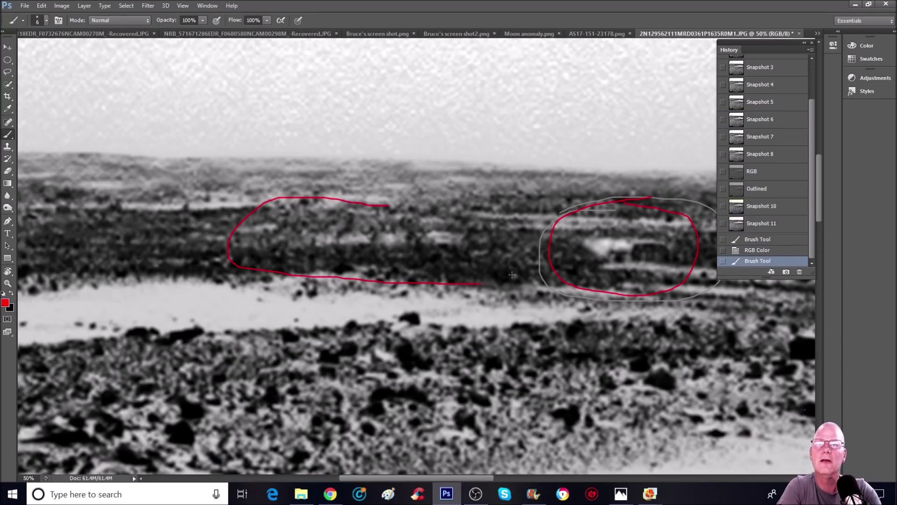
{"action": "left_click_drag", "start_coordinate": [327, 189], "coordinate": [465, 206]}
{"action": "left_click_drag", "start_coordinate": [380, 237], "coordinate": [462, 243]}
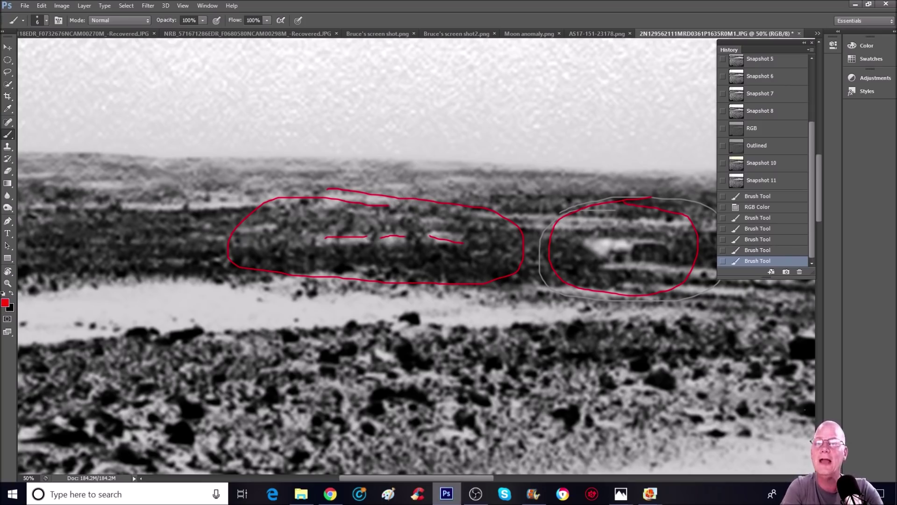
Mark the bright line farther left with red dashes and circle the small feature and larger bright area beyond its end.
{"action": "scroll", "coordinate": [388, 233], "scroll_direction": "left", "scroll_amount": 5}
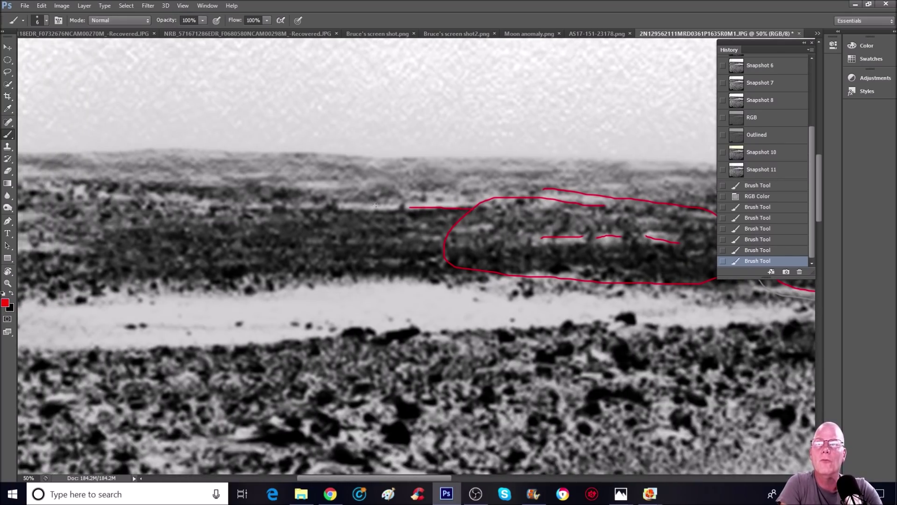
{"action": "left_click_drag", "start_coordinate": [339, 204], "coordinate": [395, 205]}
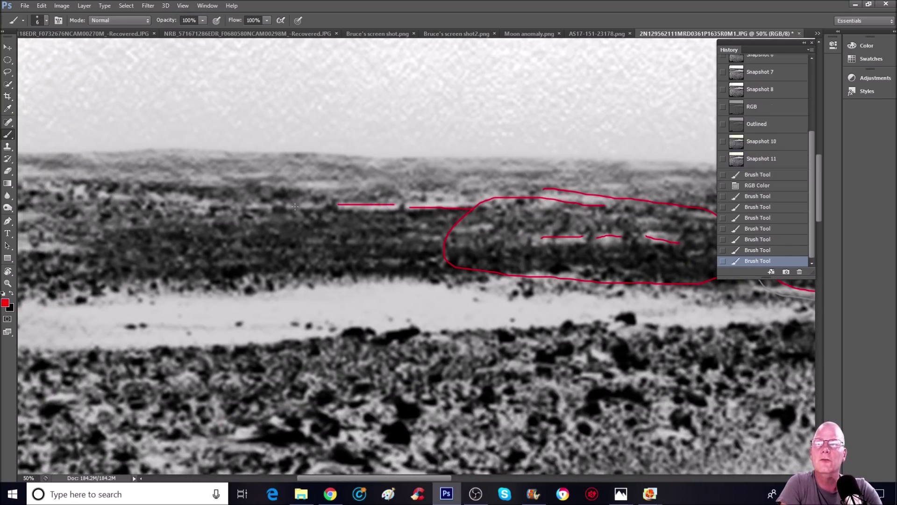
{"action": "mouse_move", "coordinate": [285, 207]}
{"action": "left_mouse_down"}
{"action": "mouse_move", "coordinate": [233, 210]}
{"action": "mouse_move", "coordinate": [255, 228]}
{"action": "mouse_move", "coordinate": [279, 207]}
{"action": "mouse_move", "coordinate": [252, 190]}
{"action": "left_mouse_up"}
{"action": "mouse_move", "coordinate": [134, 172]}
{"action": "left_mouse_down"}
{"action": "mouse_move", "coordinate": [58, 185]}
{"action": "mouse_move", "coordinate": [76, 232]}
{"action": "mouse_move", "coordinate": [178, 249]}
{"action": "mouse_move", "coordinate": [174, 179]}
{"action": "mouse_move", "coordinate": [118, 165]}
{"action": "left_mouse_up"}
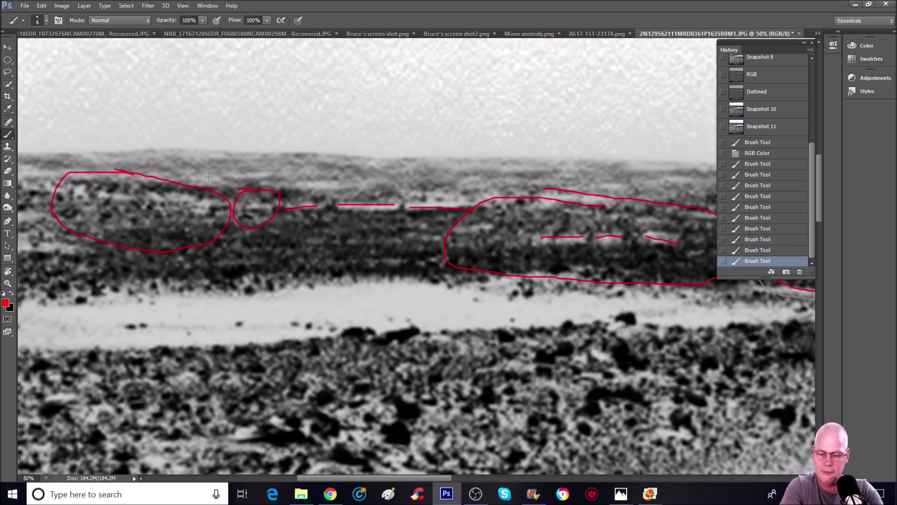
Circle the streaked hillside area at the image's far right edge in red.
{"action": "key", "text": "ctrl+minus"}
{"action": "left_click_drag", "start_coordinate": [382, 480], "coordinate": [567, 484]}
{"action": "mouse_move", "coordinate": [591, 201]}
{"action": "left_mouse_down"}
{"action": "mouse_move", "coordinate": [429, 194]}
{"action": "mouse_move", "coordinate": [368, 241]}
{"action": "mouse_move", "coordinate": [445, 313]}
{"action": "mouse_move", "coordinate": [553, 321]}
{"action": "mouse_move", "coordinate": [648, 288]}
{"action": "mouse_move", "coordinate": [664, 244]}
{"action": "mouse_move", "coordinate": [615, 206]}
{"action": "mouse_move", "coordinate": [579, 197]}
{"action": "left_mouse_up"}
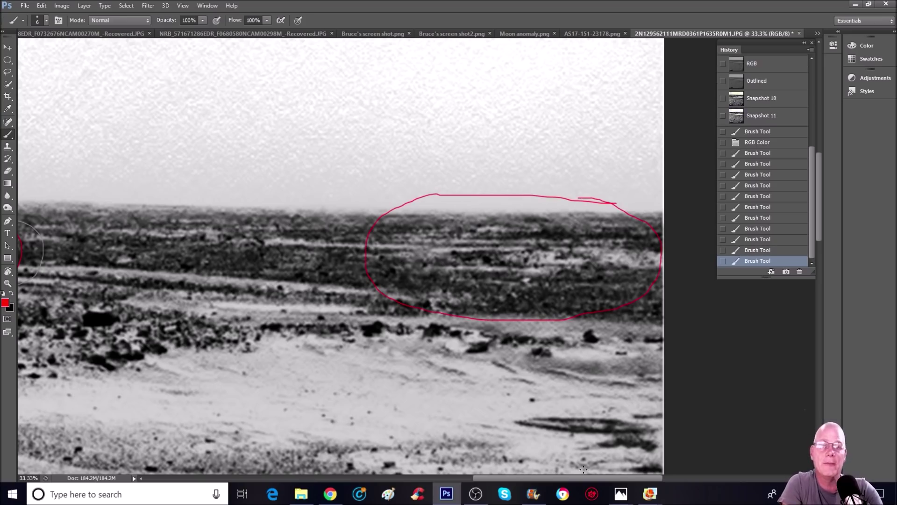
Compare Snapshots 4 and 5, examining the bright hillside feature up close on Snapshot 5.
{"action": "left_click_drag", "start_coordinate": [589, 478], "coordinate": [461, 478]}
{"action": "scroll", "coordinate": [756, 115], "scroll_direction": "up", "scroll_amount": 4}
{"action": "left_click", "coordinate": [772, 98]}
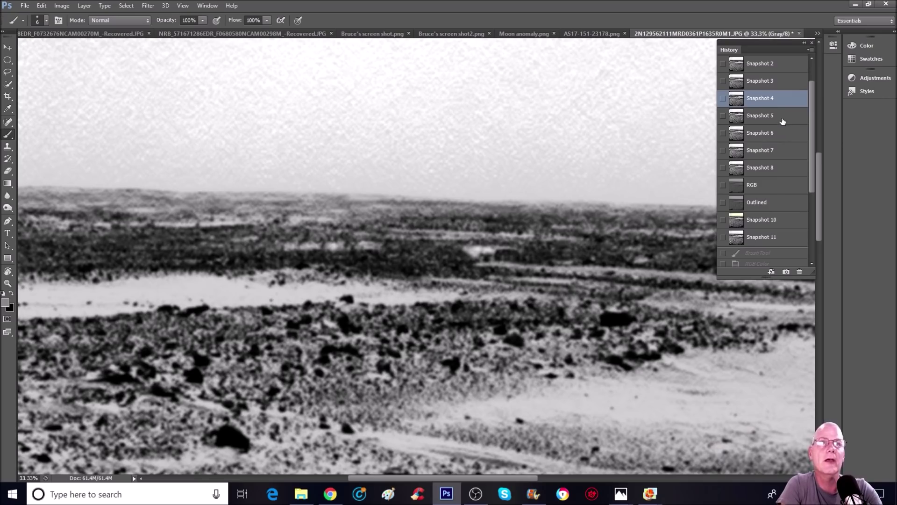
{"action": "left_click", "coordinate": [784, 117]}
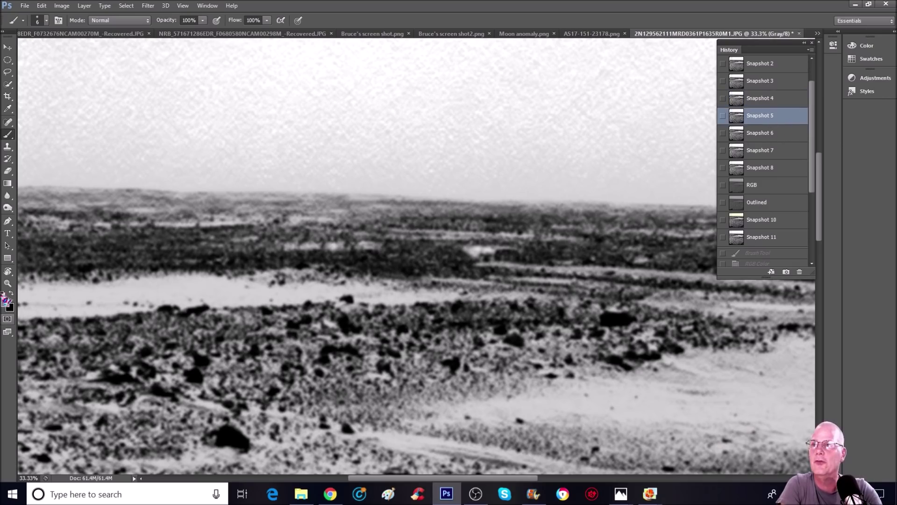
{"action": "left_click", "coordinate": [8, 283]}
{"action": "left_click_drag", "start_coordinate": [526, 198], "coordinate": [578, 206]}
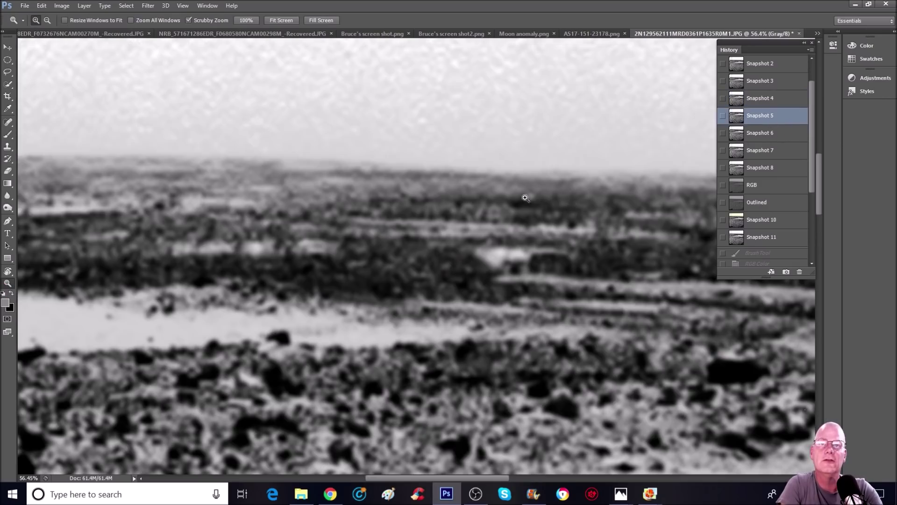
Compare Snapshots 6 and 7, then reload Snapshot 6 with the bright hillside feature in close view.
{"action": "left_click", "coordinate": [779, 136]}
{"action": "scroll", "coordinate": [692, 138], "scroll_direction": "down", "scroll_amount": 8}
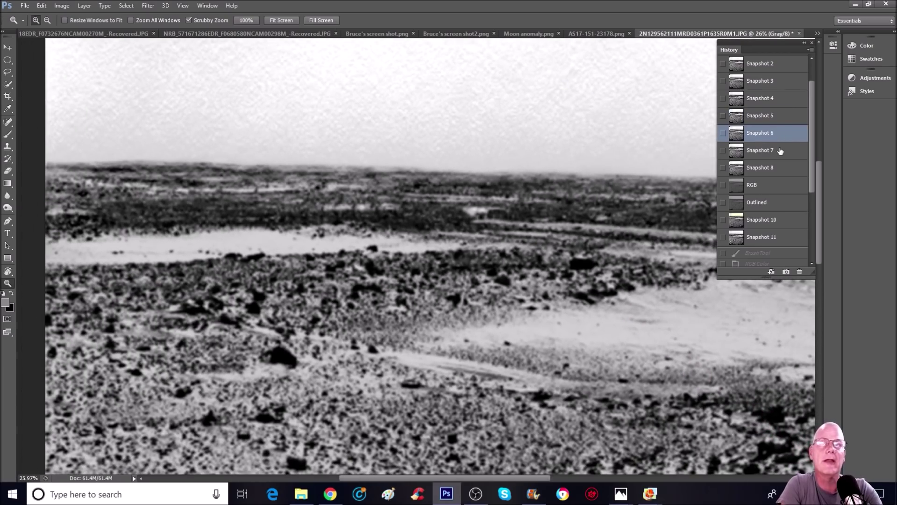
{"action": "left_click", "coordinate": [780, 150]}
{"action": "scroll", "coordinate": [511, 187], "scroll_direction": "up", "scroll_amount": 8}
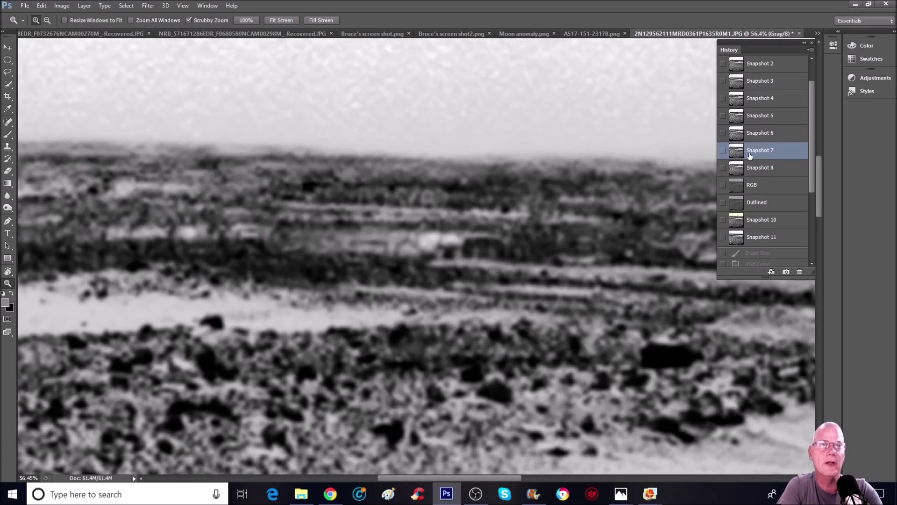
{"action": "left_click", "coordinate": [767, 135]}
{"action": "scroll", "coordinate": [433, 233], "scroll_direction": "up", "scroll_amount": 5}
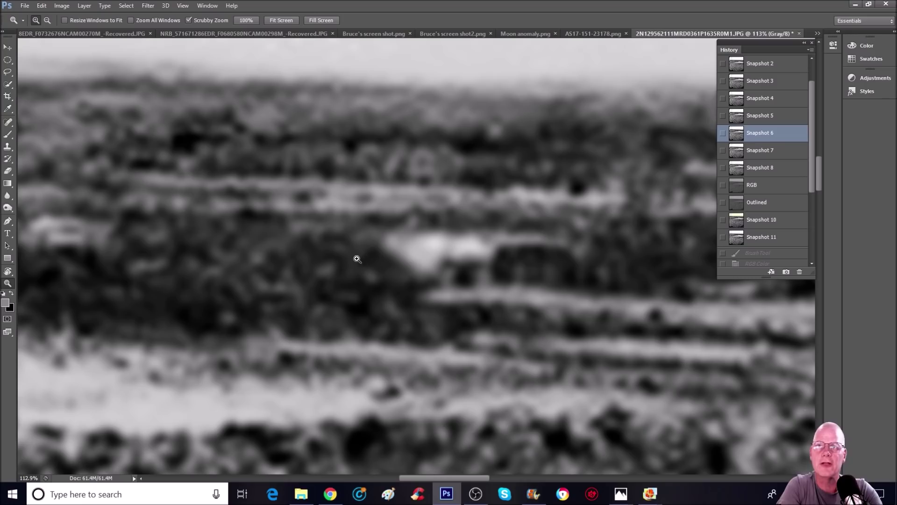
Trace the peaked shape at the bright feature's left end and the small block beside it with the grey brush.
{"action": "left_click", "coordinate": [8, 134]}
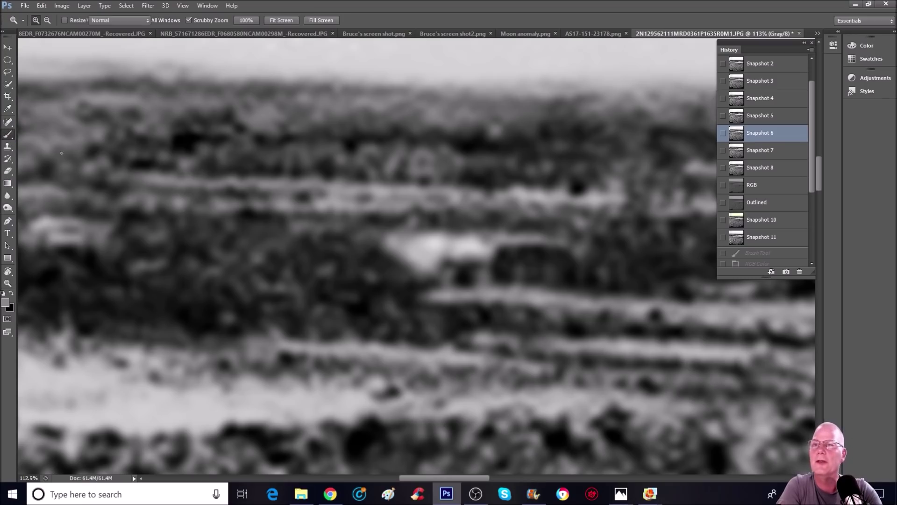
{"action": "left_click_drag", "start_coordinate": [361, 260], "coordinate": [356, 281]}
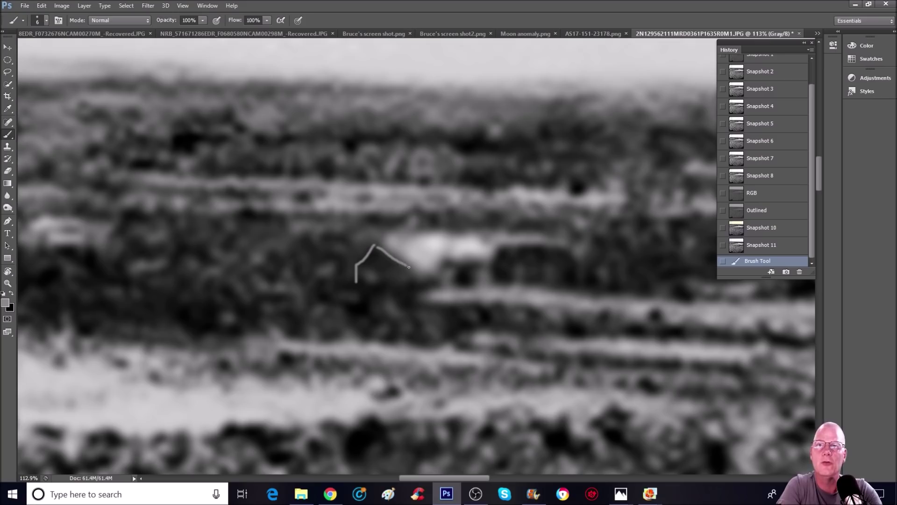
{"action": "left_click_drag", "start_coordinate": [418, 284], "coordinate": [418, 283]}
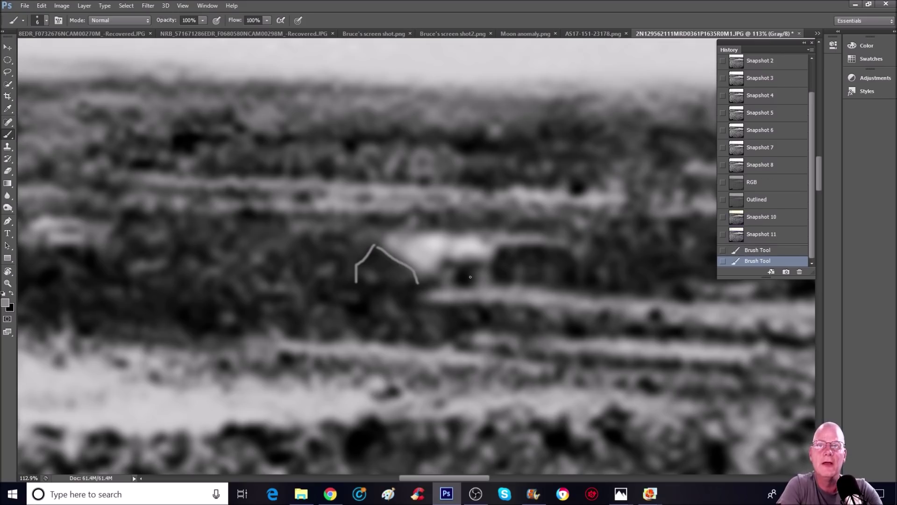
{"action": "mouse_move", "coordinate": [437, 281]}
{"action": "left_mouse_down"}
{"action": "mouse_move", "coordinate": [445, 261]}
{"action": "mouse_move", "coordinate": [484, 266]}
{"action": "left_mouse_up"}
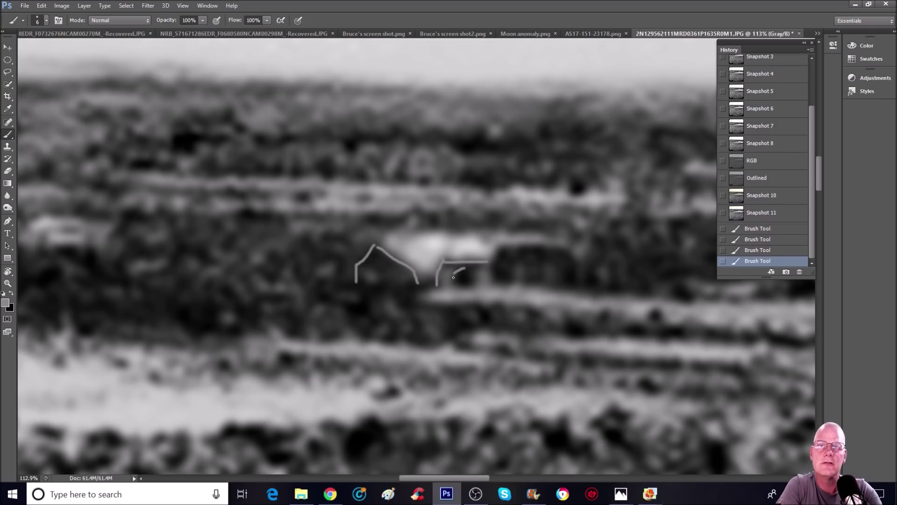
{"action": "left_click_drag", "start_coordinate": [453, 246], "coordinate": [485, 247]}
Trace the long roof line over the feature, the block's right wall and the right-hand section's outline in grey.
{"action": "left_click_drag", "start_coordinate": [379, 228], "coordinate": [559, 235]}
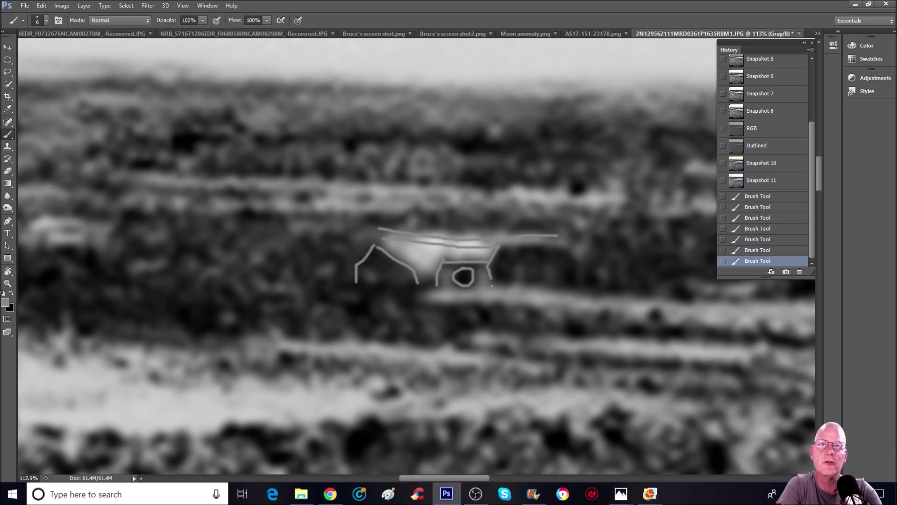
{"action": "left_click_drag", "start_coordinate": [491, 286], "coordinate": [492, 285]}
{"action": "left_click_drag", "start_coordinate": [500, 248], "coordinate": [539, 250]}
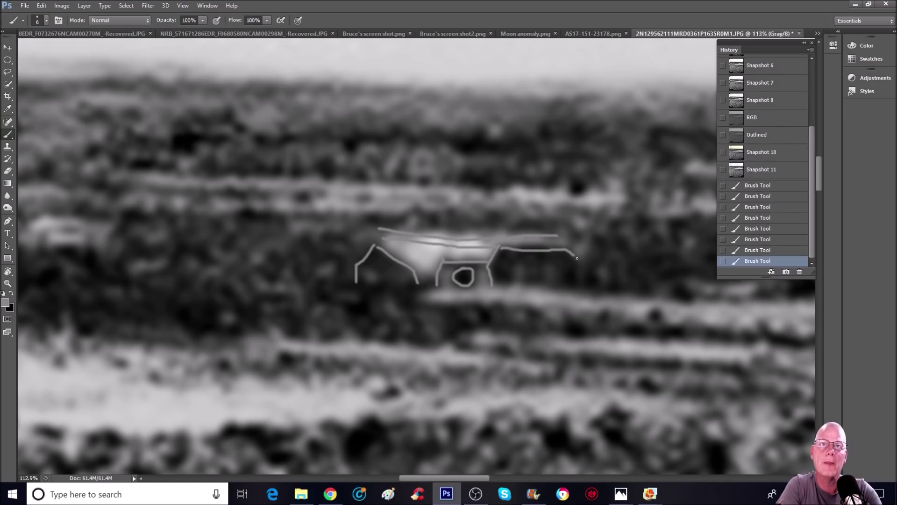
{"action": "left_click_drag", "start_coordinate": [578, 277], "coordinate": [579, 283]}
{"action": "left_click_drag", "start_coordinate": [546, 238], "coordinate": [557, 244]}
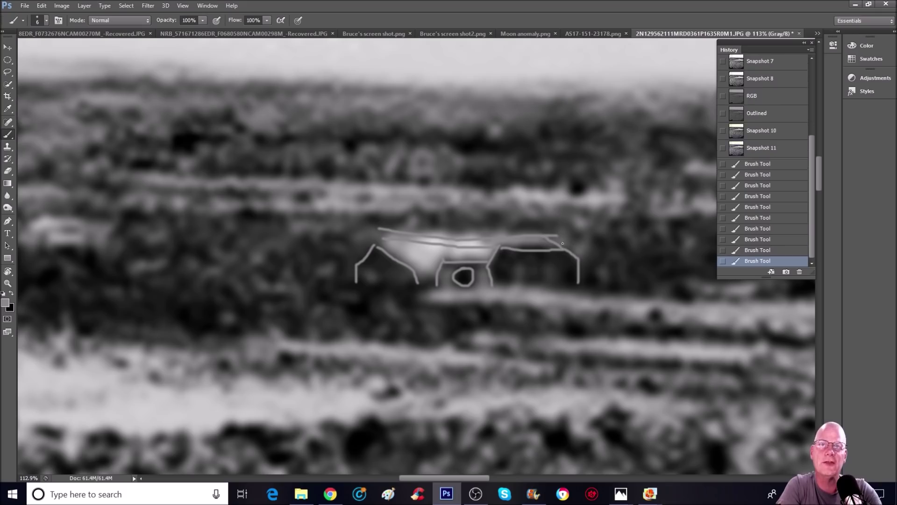
{"action": "key", "text": "ctrl+minus"}
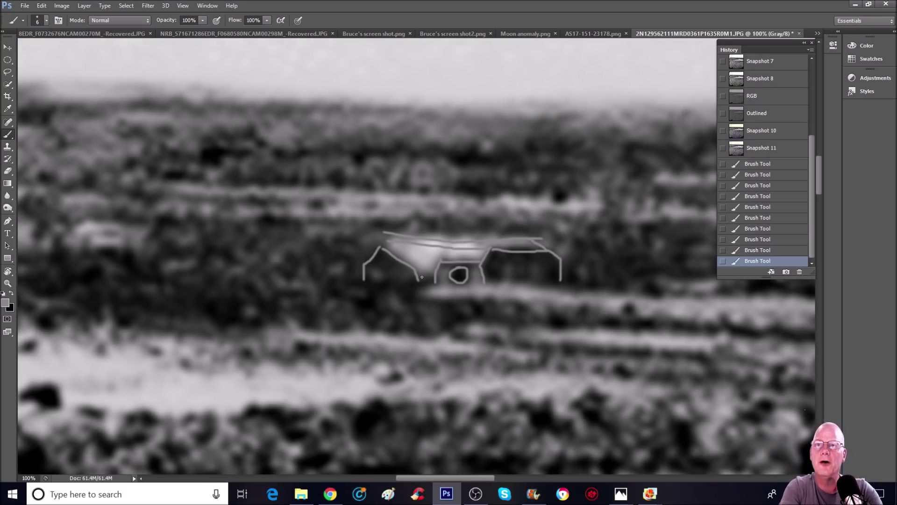
{"action": "key", "text": "ctrl+minus"}
{"action": "scroll", "coordinate": [768, 112], "scroll_direction": "up", "scroll_amount": 3}
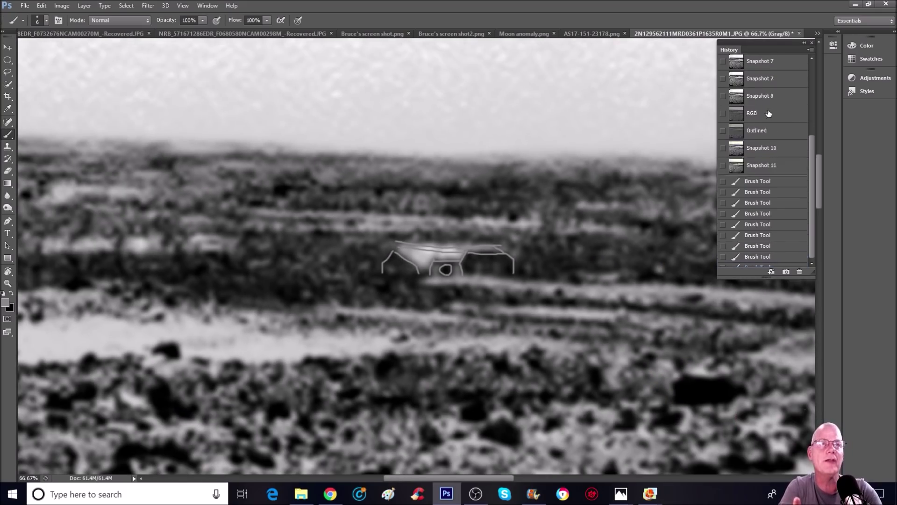
Load Snapshot 7 and trace the small arch just left of the bright hillside feature with the grey brush.
{"action": "left_click", "coordinate": [781, 121]}
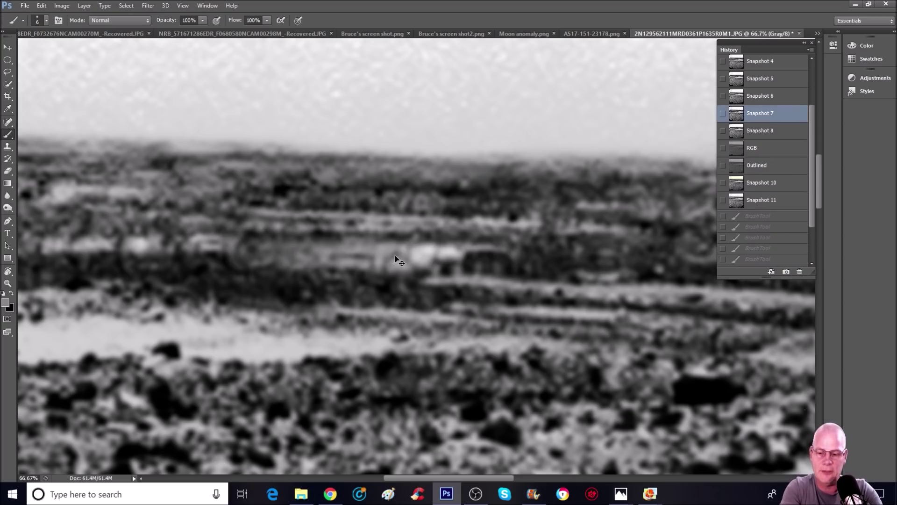
{"action": "key", "text": "ctrl+plus"}
{"action": "left_click_drag", "start_coordinate": [375, 270], "coordinate": [369, 268]}
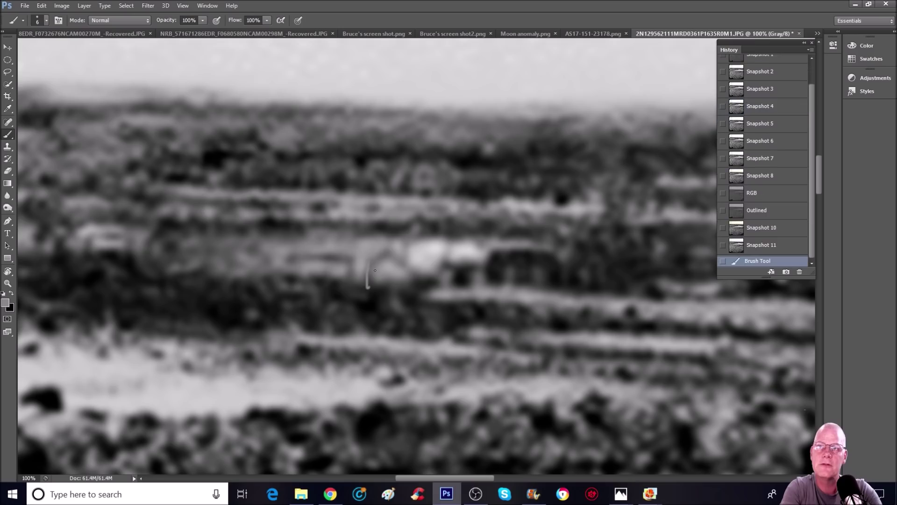
{"action": "left_click", "coordinate": [412, 274]}
{"action": "key", "text": "ctrl+minus"}
{"action": "key", "text": "ctrl+minus"}
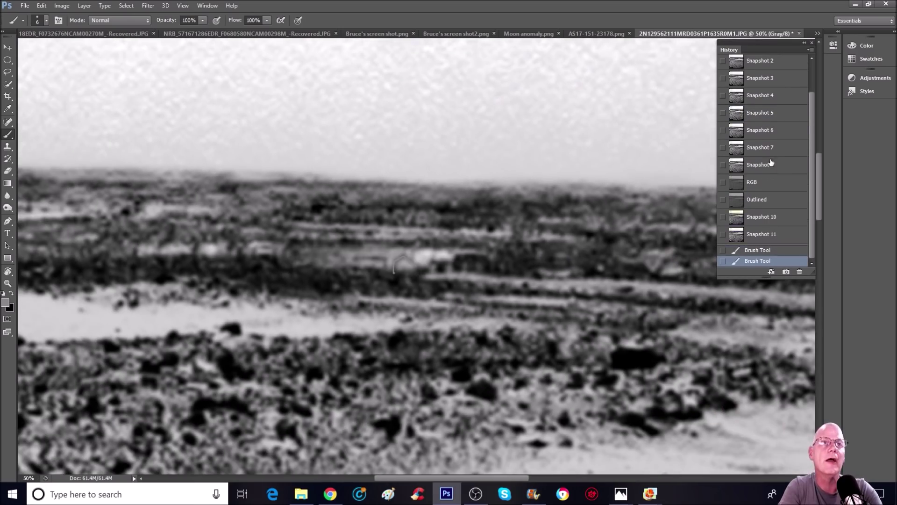
Load Snapshot 8 and circle three neighbouring hillside sections around and left of the bright feature with the red brush.
{"action": "left_click", "coordinate": [771, 164]}
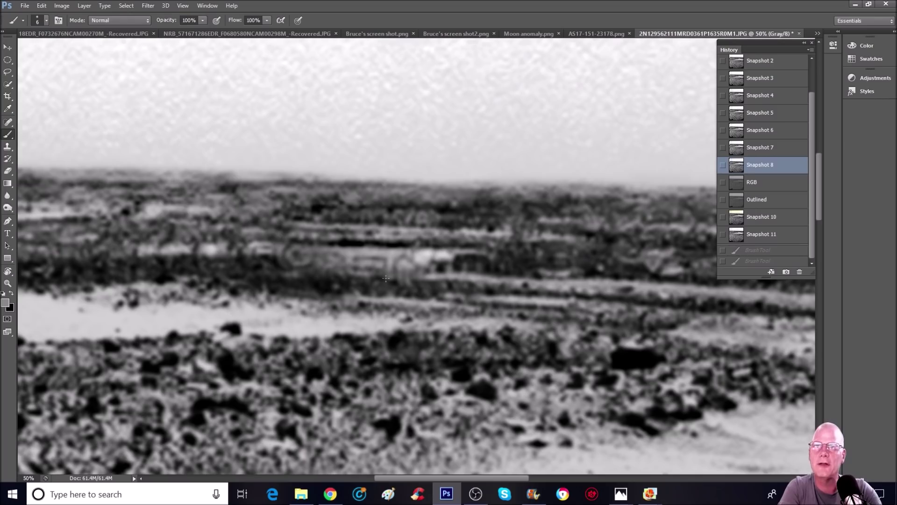
{"action": "left_click_drag", "start_coordinate": [299, 219], "coordinate": [286, 283]}
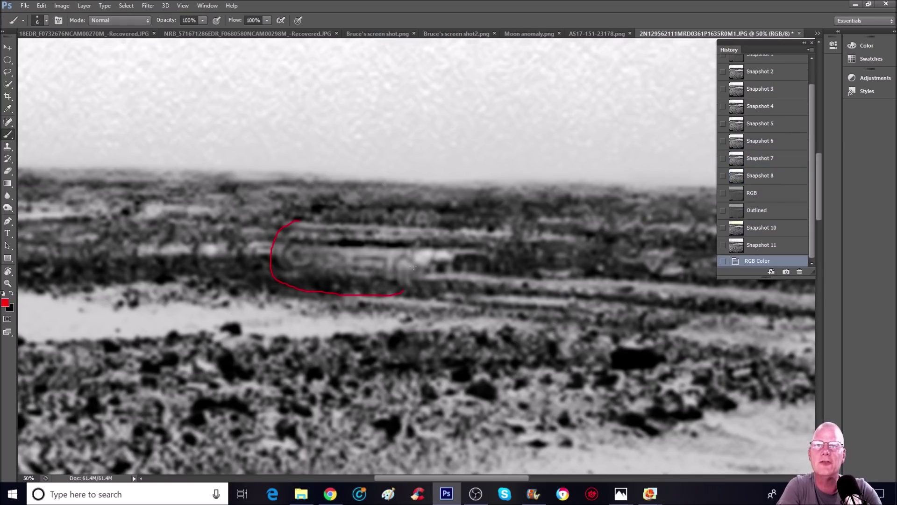
{"action": "mouse_move", "coordinate": [413, 267]}
{"action": "left_mouse_down"}
{"action": "mouse_move", "coordinate": [412, 242]}
{"action": "mouse_move", "coordinate": [371, 225]}
{"action": "left_mouse_up"}
{"action": "left_click_drag", "start_coordinate": [297, 219], "coordinate": [290, 221]}
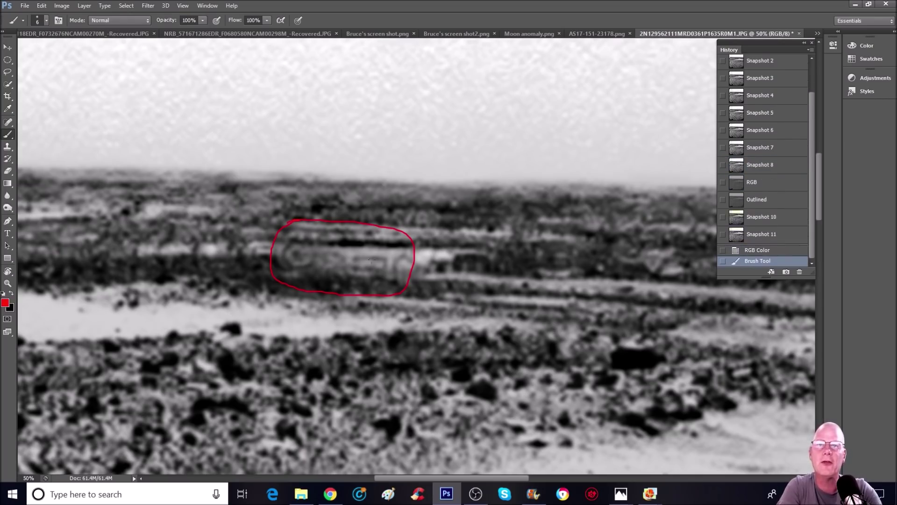
{"action": "mouse_move", "coordinate": [431, 232]}
{"action": "left_mouse_down"}
{"action": "mouse_move", "coordinate": [447, 307]}
{"action": "mouse_move", "coordinate": [507, 270]}
{"action": "mouse_move", "coordinate": [461, 228]}
{"action": "mouse_move", "coordinate": [439, 227]}
{"action": "left_mouse_up"}
{"action": "left_click_drag", "start_coordinate": [206, 222], "coordinate": [135, 229]}
{"action": "left_click_drag", "start_coordinate": [268, 280], "coordinate": [271, 279]}
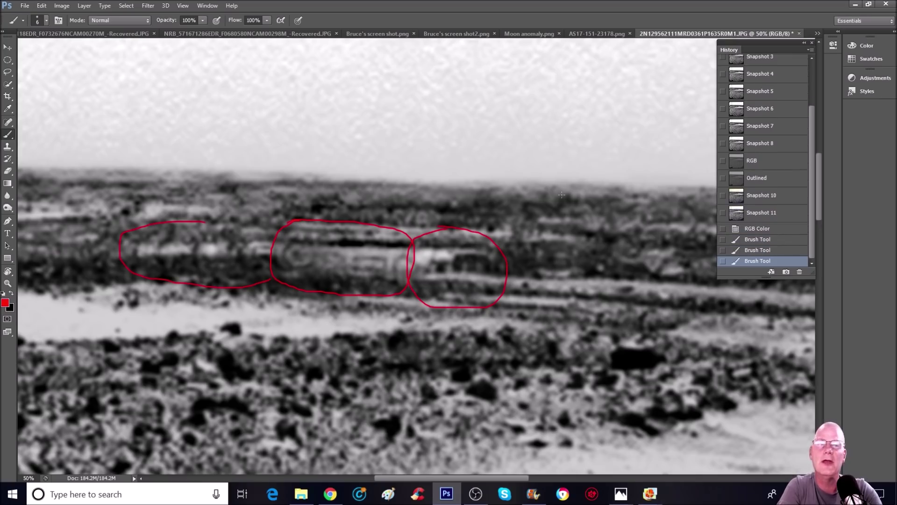
Compare the Outlined snapshot with Snapshot 10 and examine the hillside on Snapshot 10 in wide and closer views.
{"action": "left_click", "coordinate": [777, 180]}
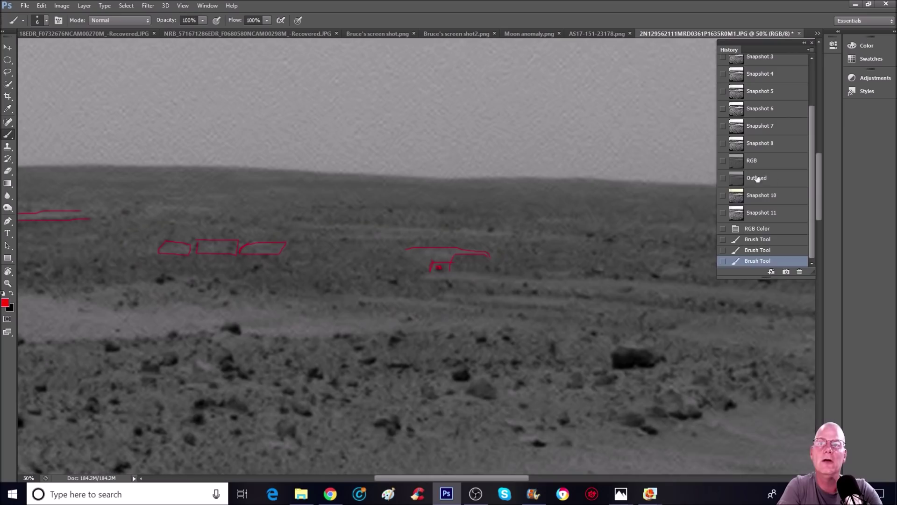
{"action": "left_click", "coordinate": [759, 196]}
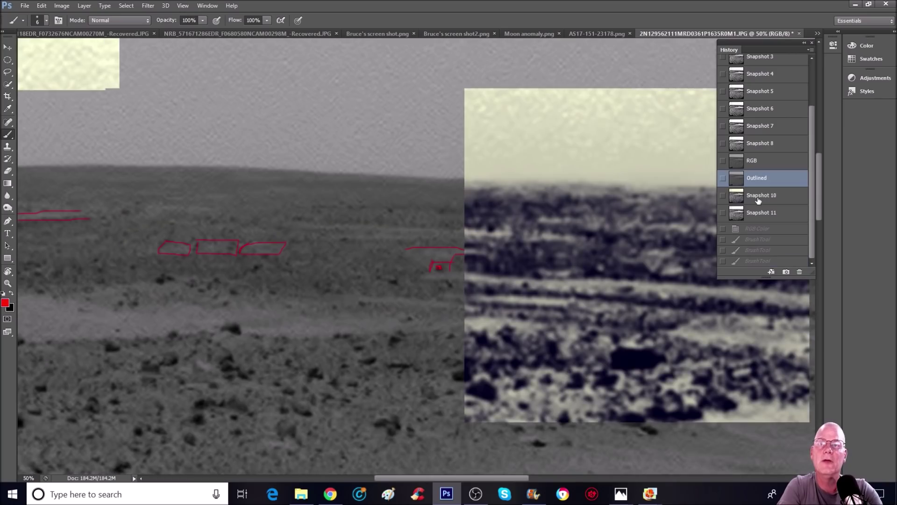
{"action": "left_click", "coordinate": [8, 283]}
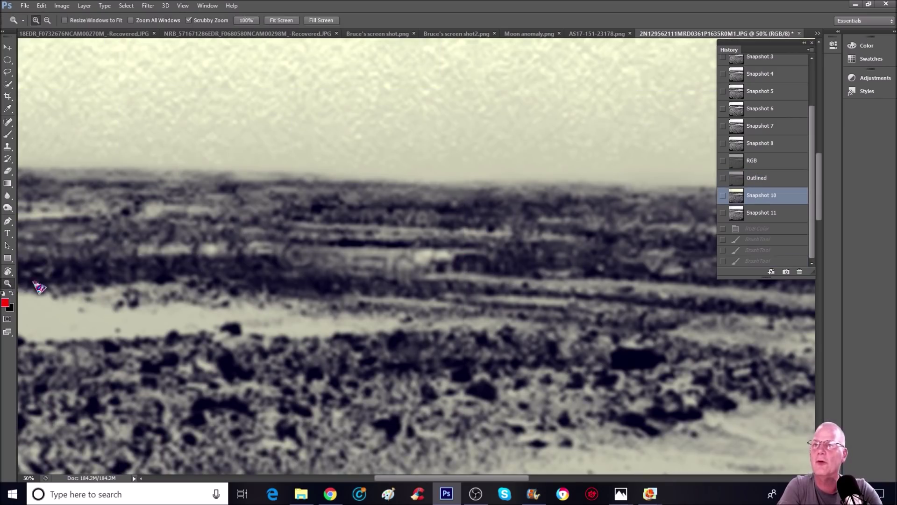
{"action": "left_click_drag", "start_coordinate": [317, 240], "coordinate": [278, 240]}
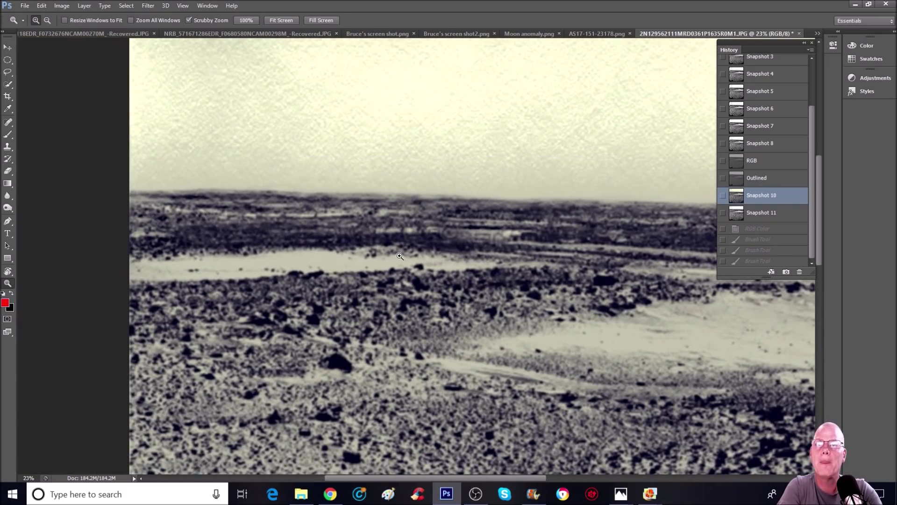
{"action": "left_click_drag", "start_coordinate": [400, 256], "coordinate": [417, 232]}
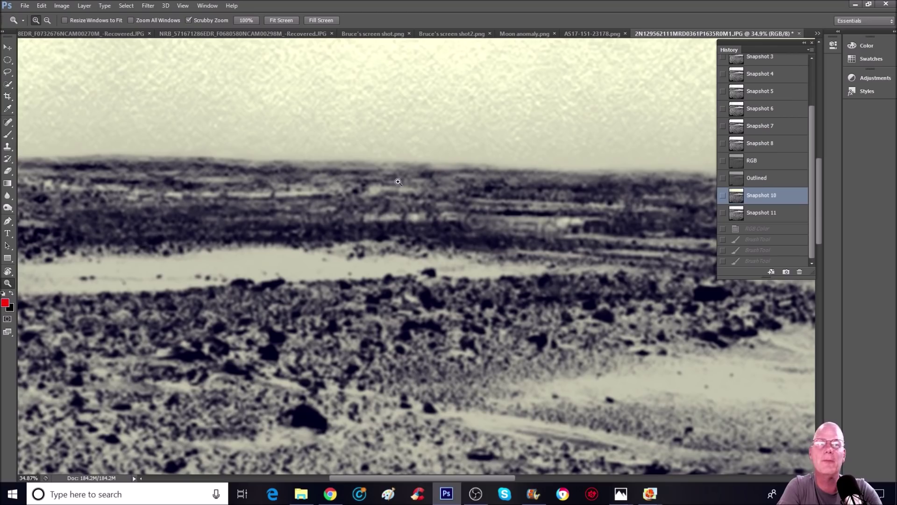
Check Snapshot 11, then circle the hillside section around the bright feature in red on Snapshot 10.
{"action": "left_click", "coordinate": [791, 213]}
{"action": "left_click", "coordinate": [784, 197]}
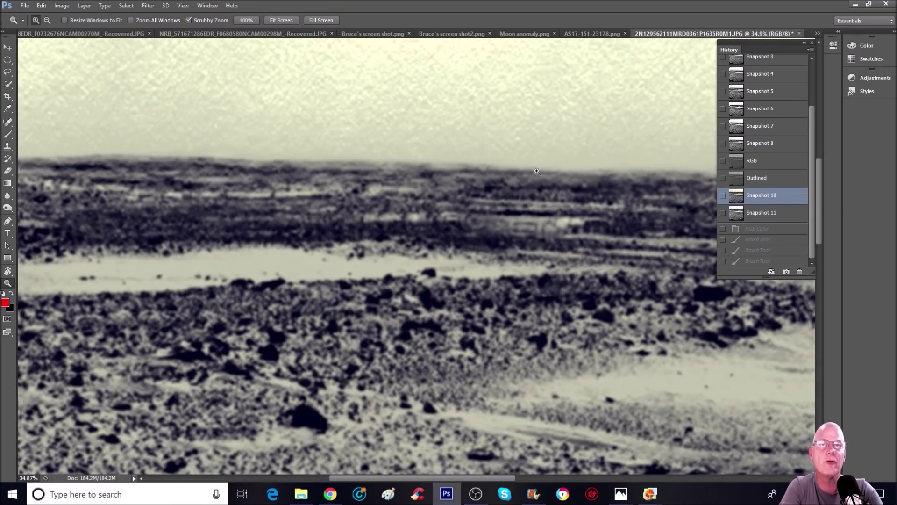
{"action": "left_click", "coordinate": [8, 135]}
{"action": "mouse_move", "coordinate": [543, 161]}
{"action": "left_mouse_down"}
{"action": "mouse_move", "coordinate": [460, 189]}
{"action": "mouse_move", "coordinate": [699, 255]}
{"action": "mouse_move", "coordinate": [563, 158]}
{"action": "mouse_move", "coordinate": [545, 159]}
{"action": "left_mouse_up"}
Switch to Photo Gallery to view the subway train photo for comparison, and return to the Mars image in Photoshop.
{"action": "mouse_move", "coordinate": [650, 498]}
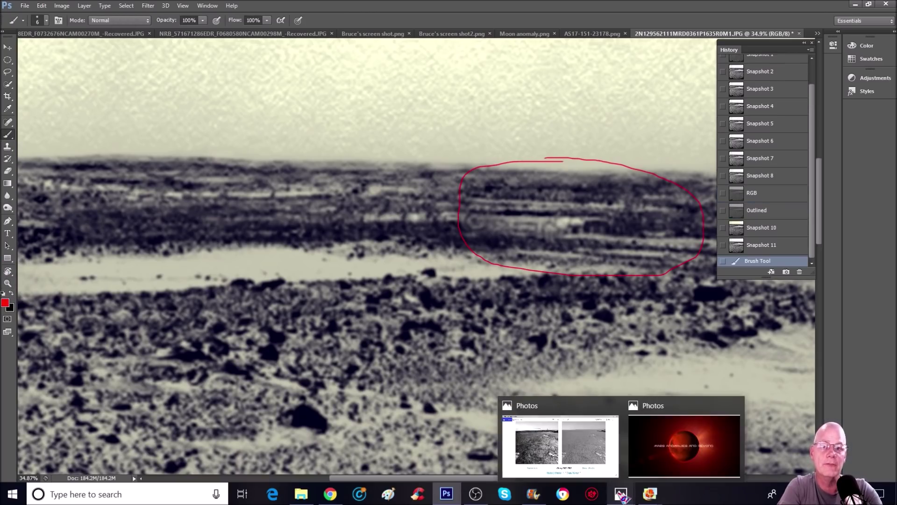
{"action": "left_click", "coordinate": [713, 446]}
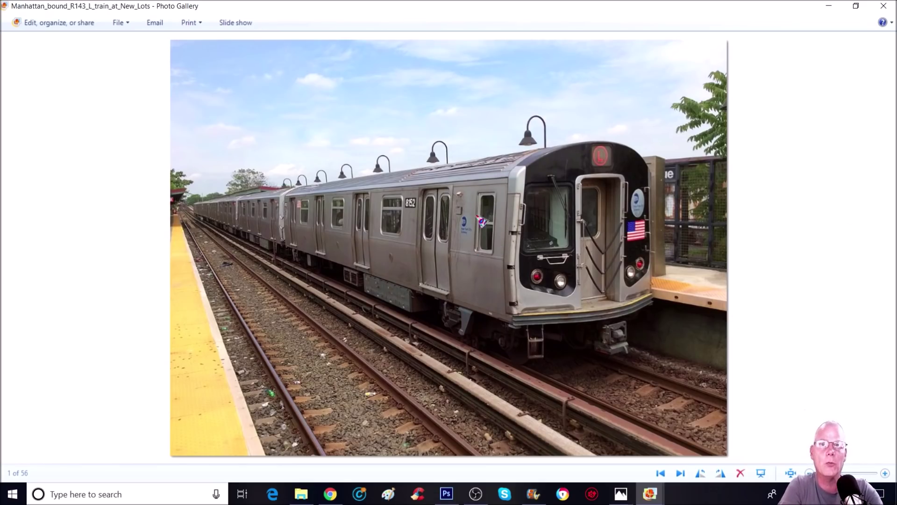
{"action": "left_click", "coordinate": [829, 6]}
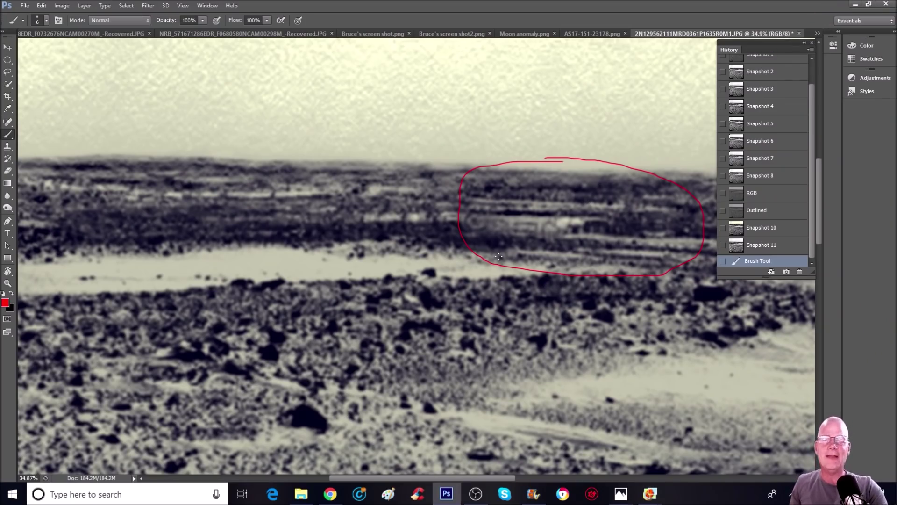
Examine the circled area in a wide view, then reload Snapshot 10 and inspect the unmarked hillside close up.
{"action": "scroll", "coordinate": [499, 256], "scroll_direction": "down", "scroll_amount": 2}
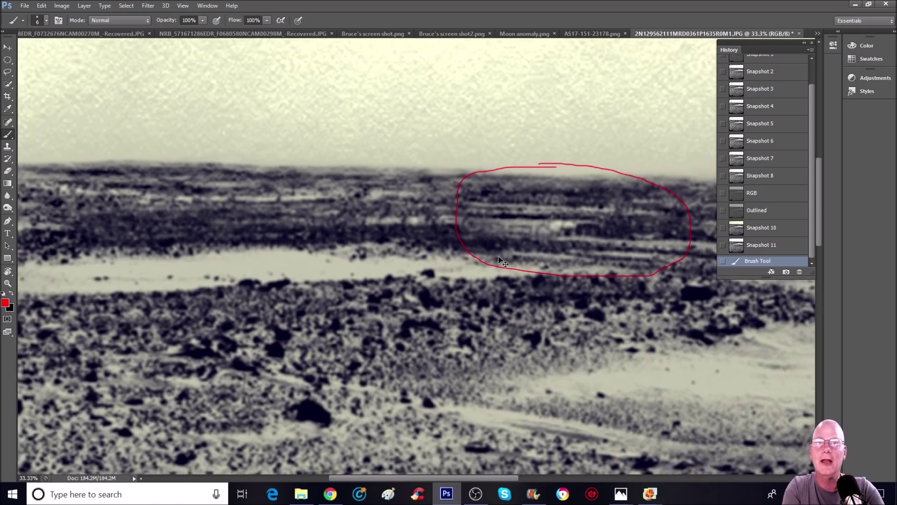
{"action": "left_click_drag", "start_coordinate": [485, 474], "coordinate": [527, 473]}
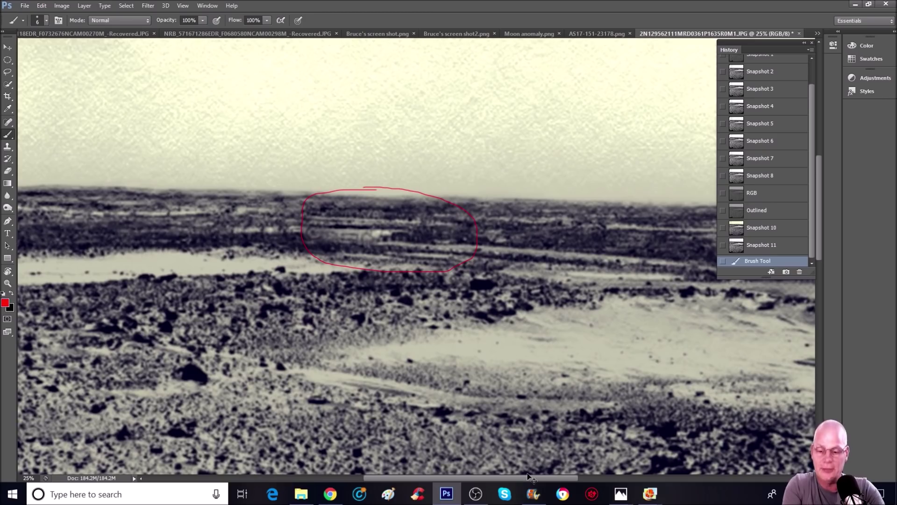
{"action": "key", "text": "ctrl+minus"}
{"action": "scroll", "coordinate": [479, 185], "scroll_direction": "down", "scroll_amount": 1}
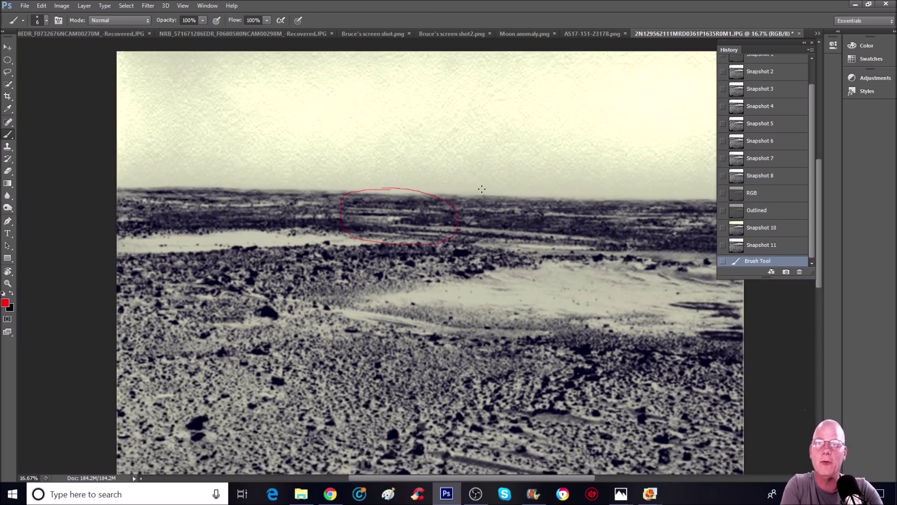
{"action": "left_click", "coordinate": [761, 227]}
{"action": "left_click", "coordinate": [8, 284]}
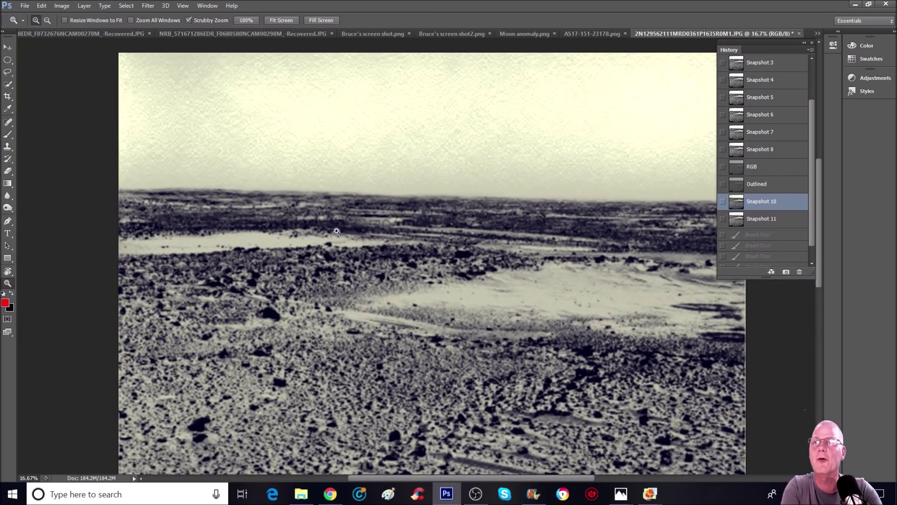
{"action": "left_click_drag", "start_coordinate": [336, 231], "coordinate": [366, 198]}
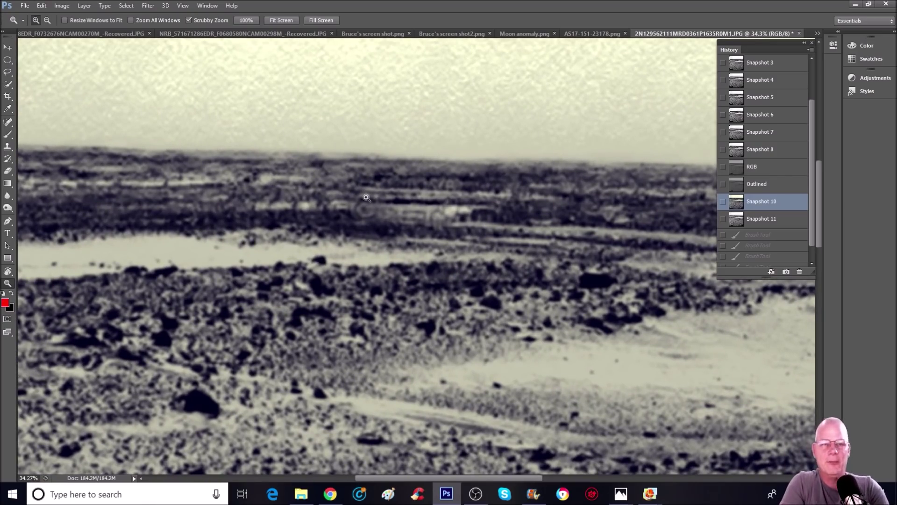
{"action": "left_click_drag", "start_coordinate": [505, 158], "coordinate": [523, 206]}
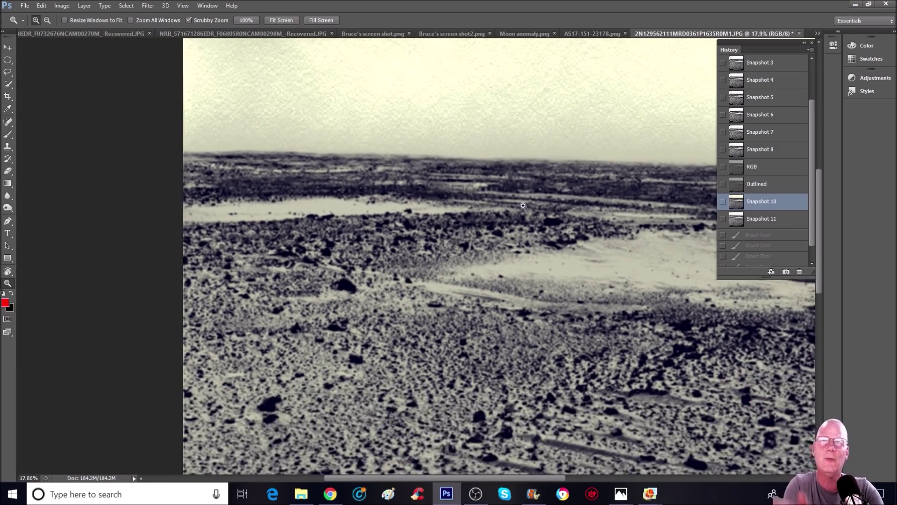
Switch to the SOL 957 side-by-side comparison in Photos and examine the raw photo's horizon and crater edge close up.
{"action": "mouse_move", "coordinate": [628, 499]}
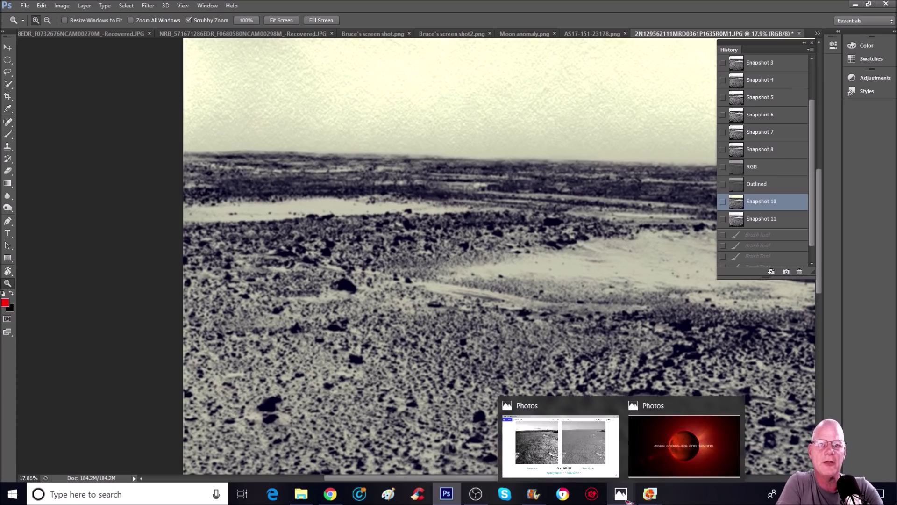
{"action": "left_click", "coordinate": [571, 446]}
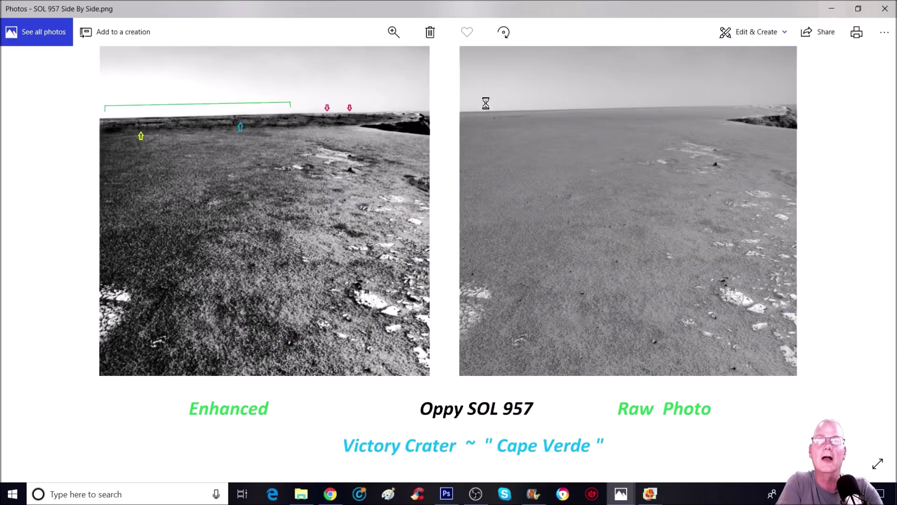
{"action": "left_click", "coordinate": [394, 32]}
{"action": "scroll", "coordinate": [805, 244], "scroll_direction": "up", "scroll_amount": 3}
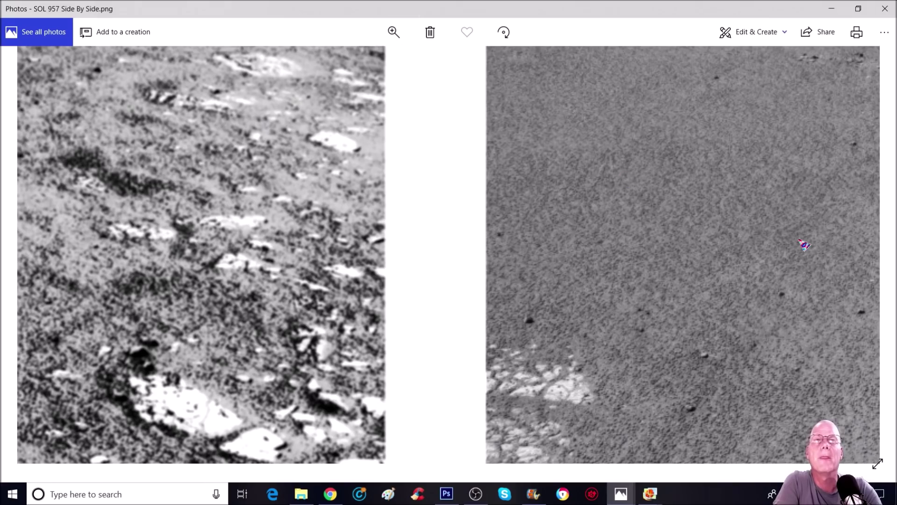
{"action": "scroll", "coordinate": [355, 379], "scroll_direction": "up", "scroll_amount": 3}
{"action": "scroll", "coordinate": [355, 380], "scroll_direction": "down", "scroll_amount": 5}
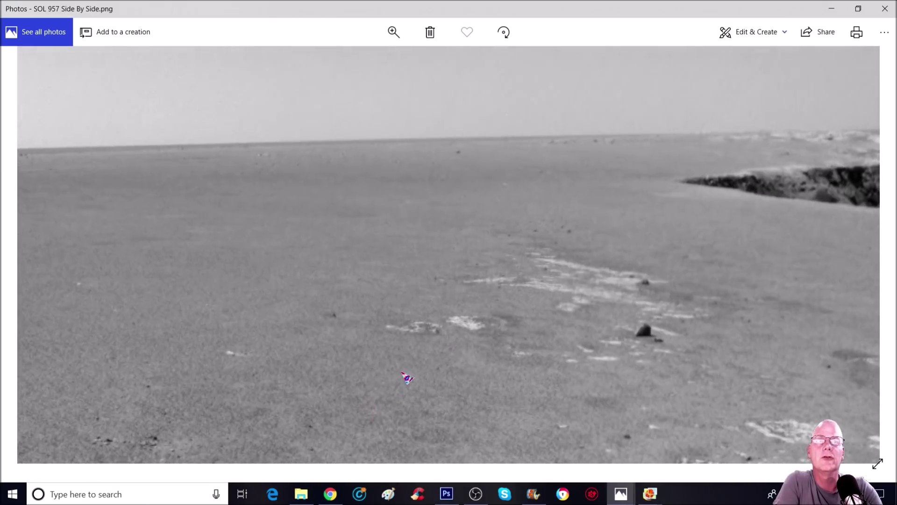
{"action": "mouse_move", "coordinate": [386, 421]}
{"action": "left_mouse_down"}
{"action": "mouse_move", "coordinate": [346, 430]}
{"action": "mouse_move", "coordinate": [382, 429]}
{"action": "left_mouse_up"}
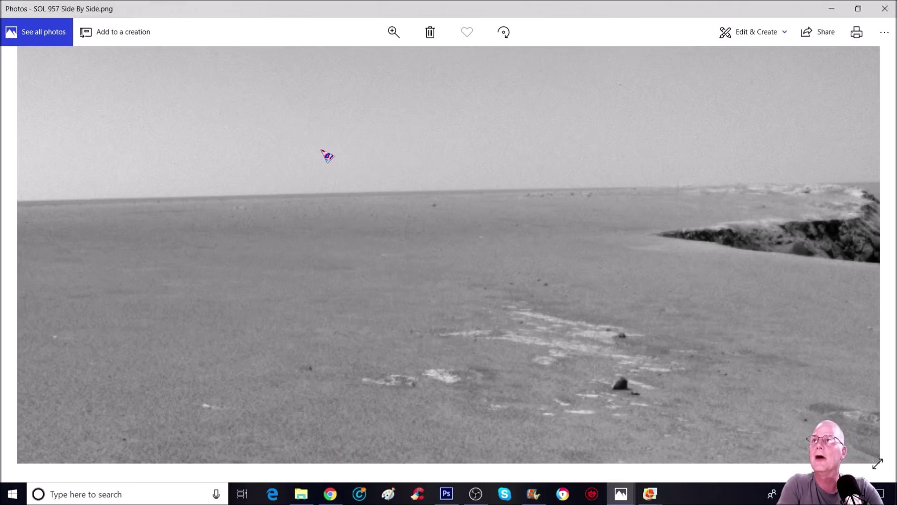
Switch to Chrome and view the Opportunity Sol 957 raw image on the mars.jpl.nasa.gov page.
{"action": "mouse_move", "coordinate": [335, 497]}
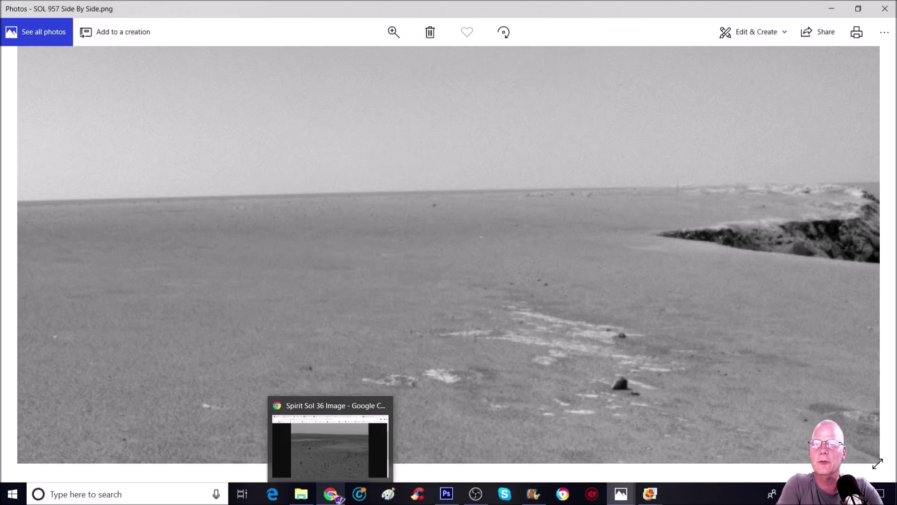
{"action": "left_click", "coordinate": [341, 457]}
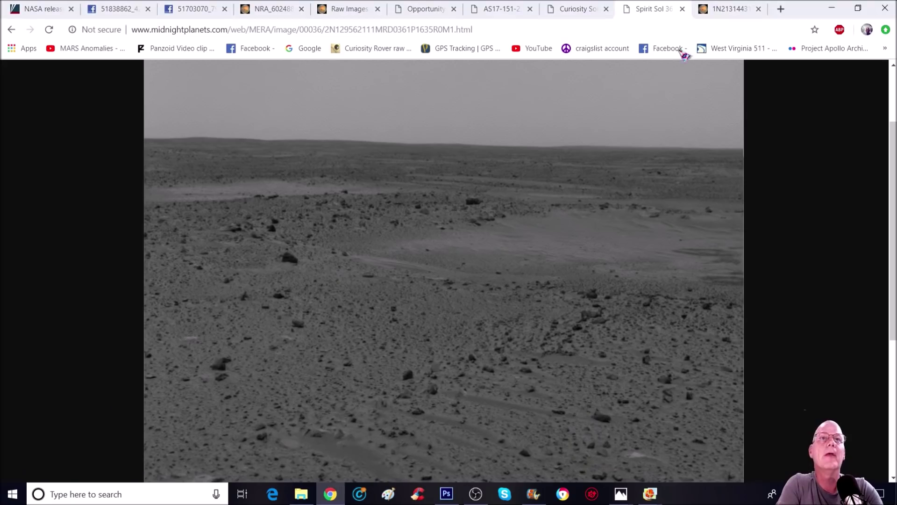
{"action": "left_click", "coordinate": [725, 14]}
{"action": "scroll", "coordinate": [507, 192], "scroll_direction": "down", "scroll_amount": 3}
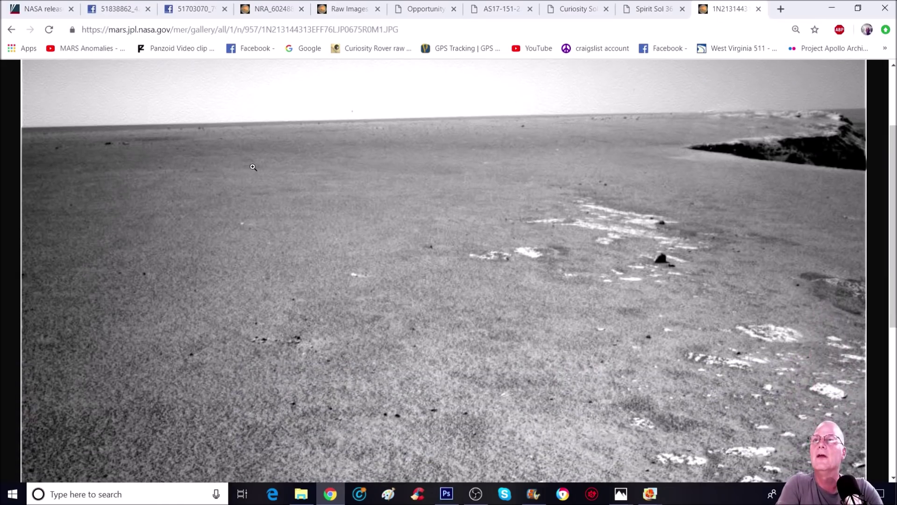
{"action": "scroll", "coordinate": [253, 166], "scroll_direction": "up", "scroll_amount": 3}
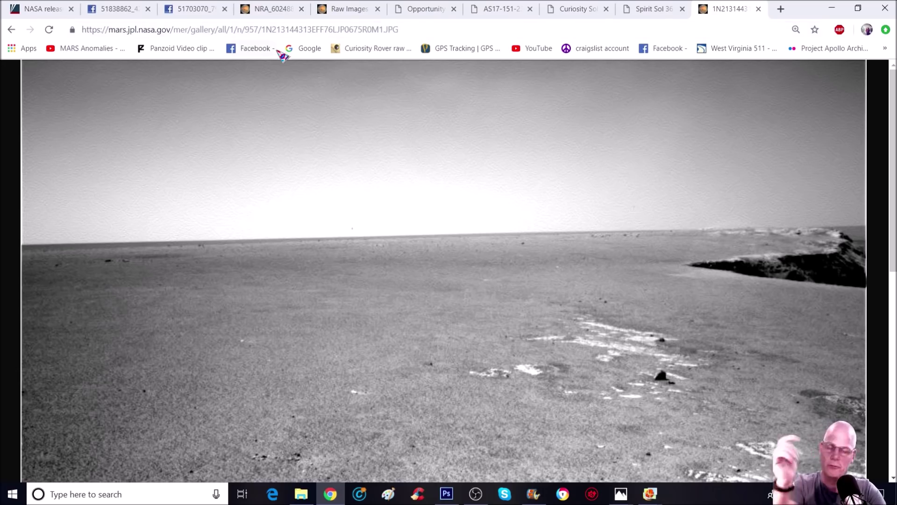
Examine the Sol 957 raw image's horizon and crater rim at several magnifications, ending at 250%.
{"action": "left_click", "coordinate": [618, 257]}
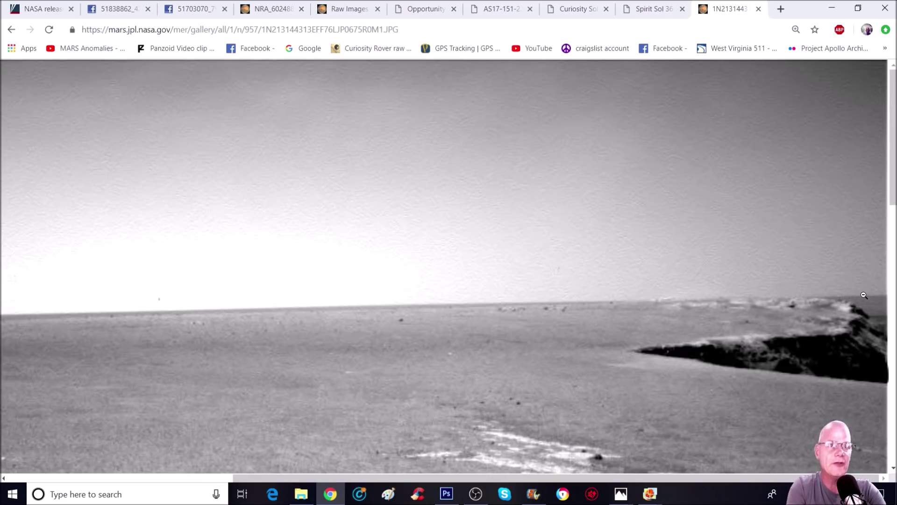
{"action": "key", "text": "ctrl+plus"}
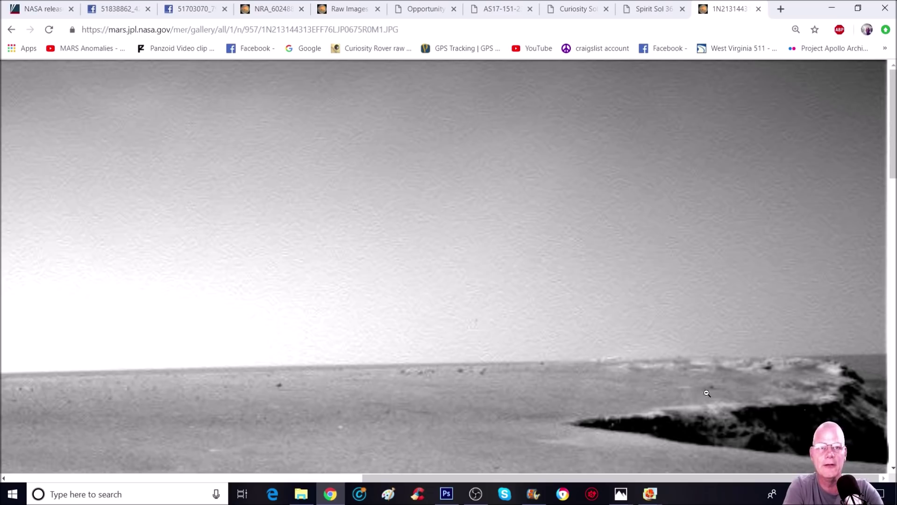
{"action": "scroll", "coordinate": [532, 305], "scroll_direction": "down", "scroll_amount": 4}
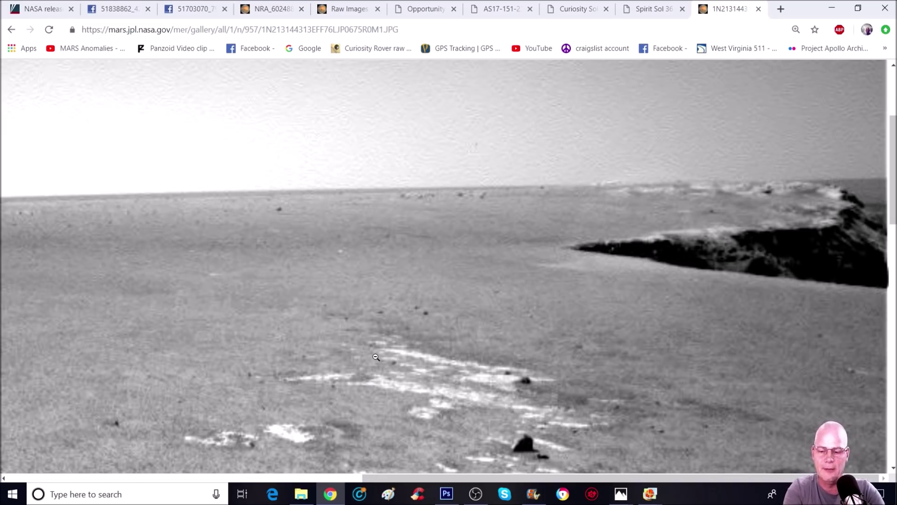
{"action": "key", "text": "ctrl+plus"}
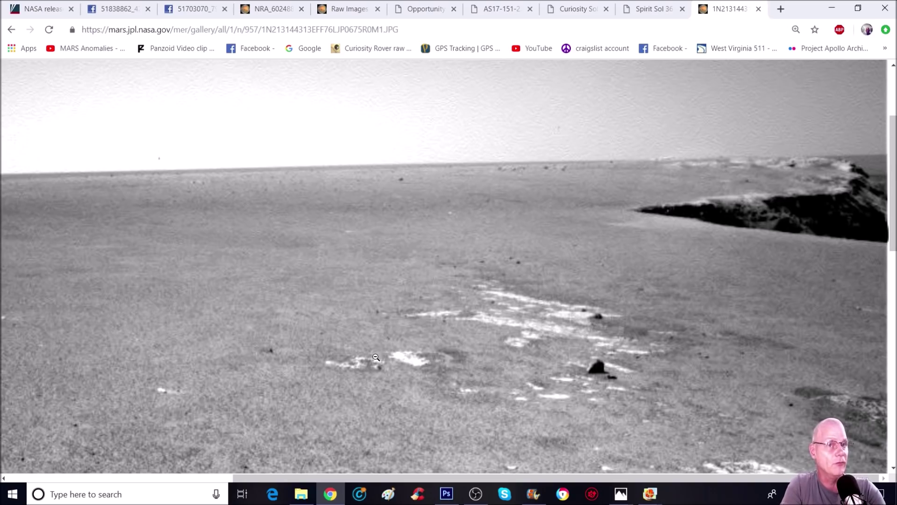
{"action": "left_click_drag", "start_coordinate": [530, 473], "coordinate": [408, 475]}
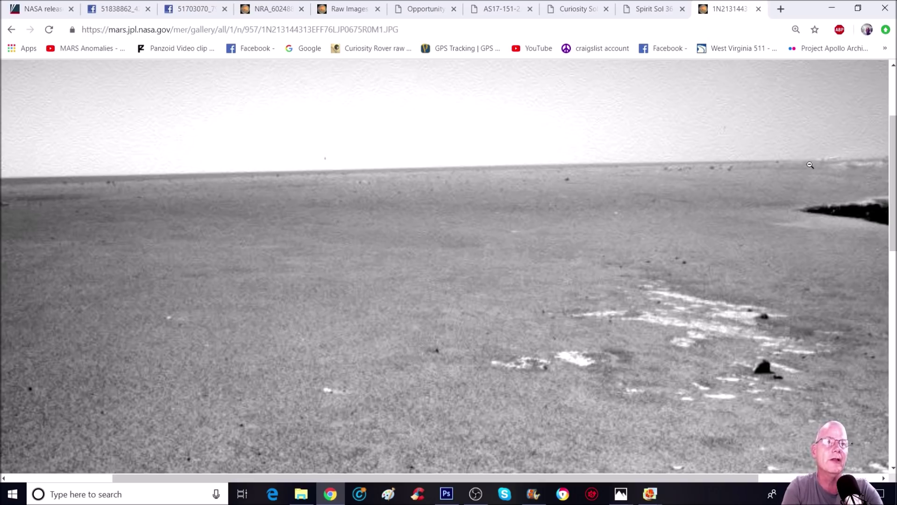
{"action": "left_click_drag", "start_coordinate": [602, 478], "coordinate": [694, 481]}
{"action": "scroll", "coordinate": [686, 398], "scroll_direction": "up", "scroll_amount": 2, "text": "ctrl"}
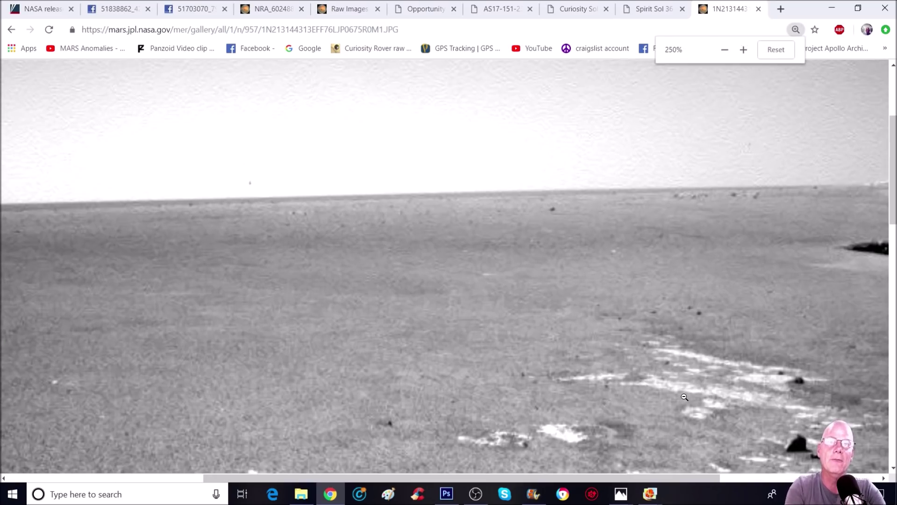
{"action": "left_click_drag", "start_coordinate": [584, 477], "coordinate": [767, 477]}
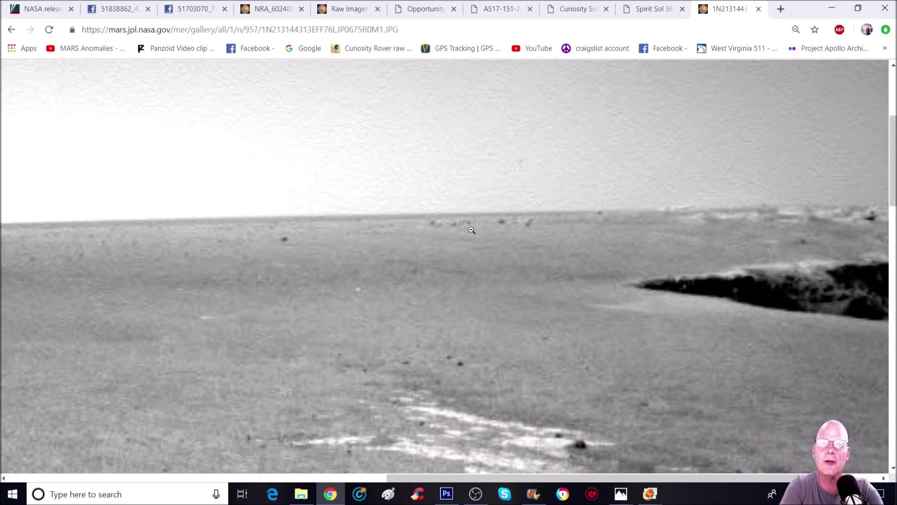